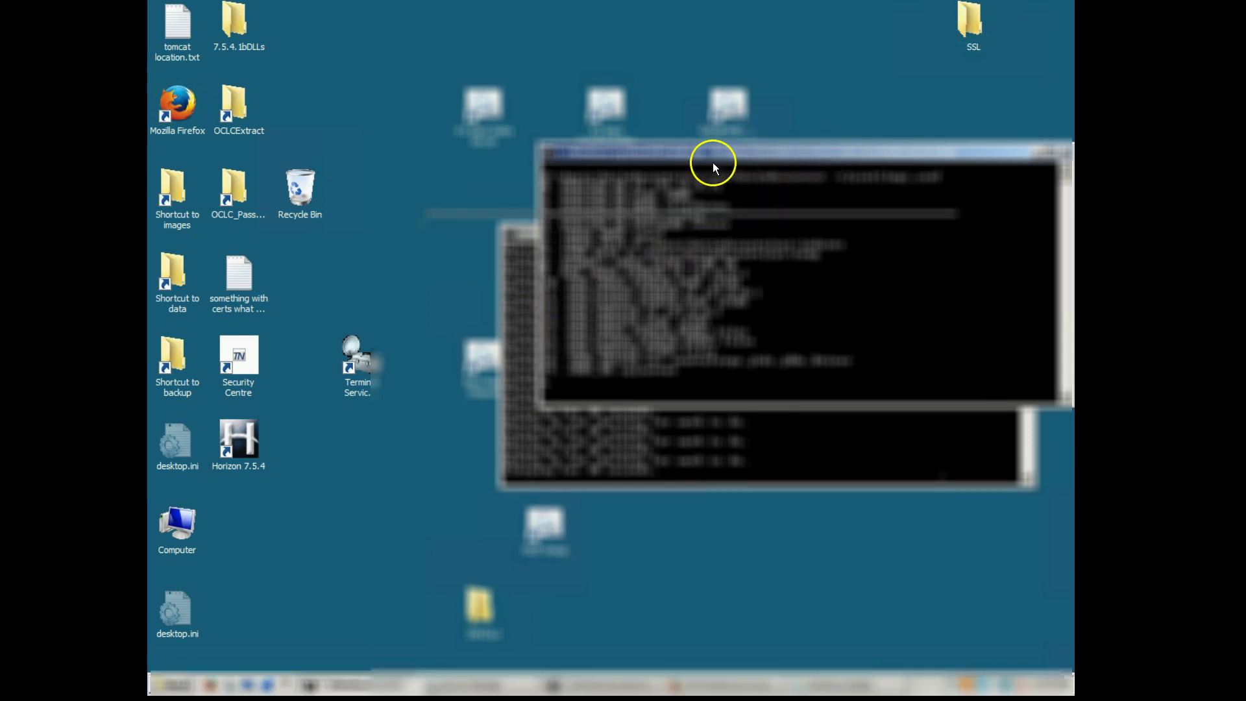
Run the Stop Indexer shortcut, verify the index server console shows shutdown, then minimize it.
key(super+d)
double_click(616, 357)
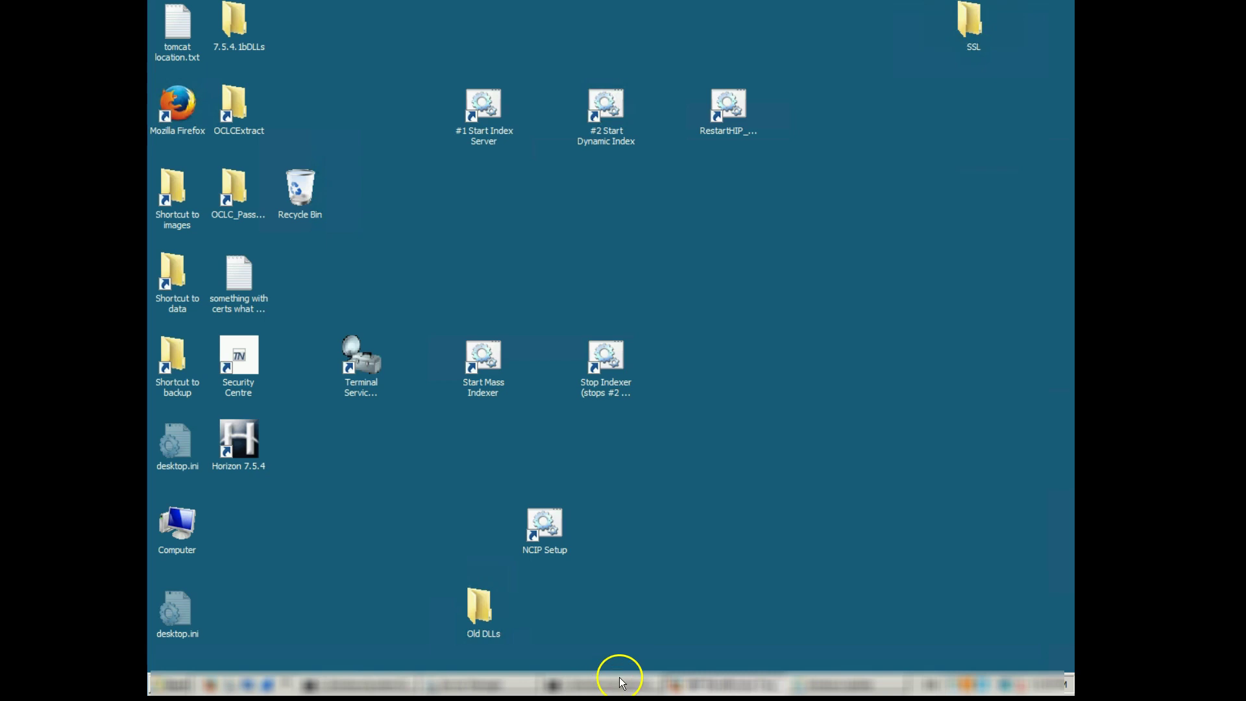
click(380, 681)
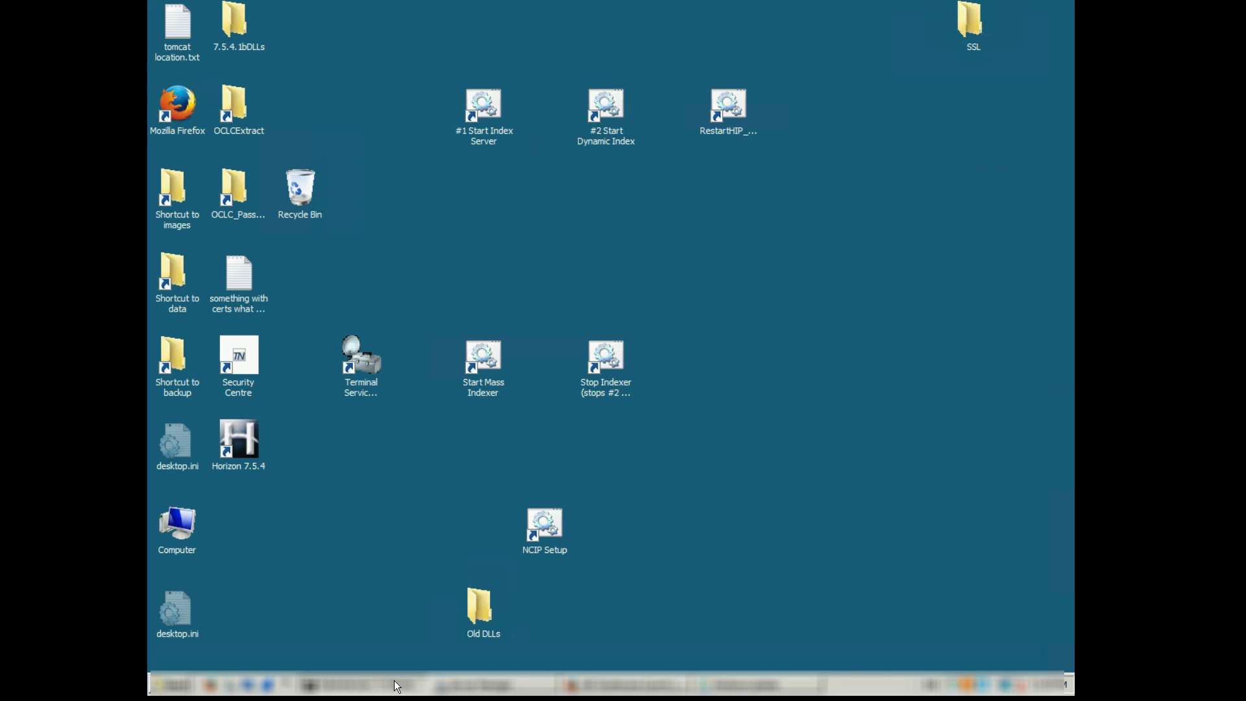
click(395, 681)
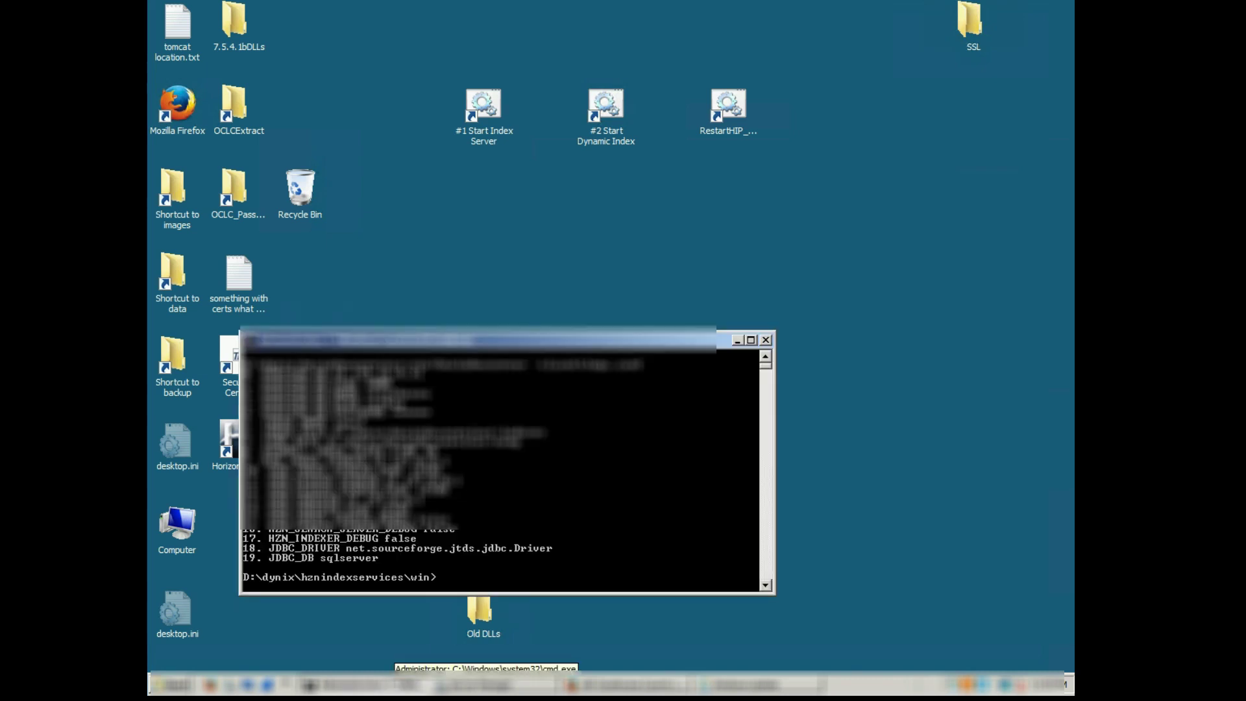
click(452, 679)
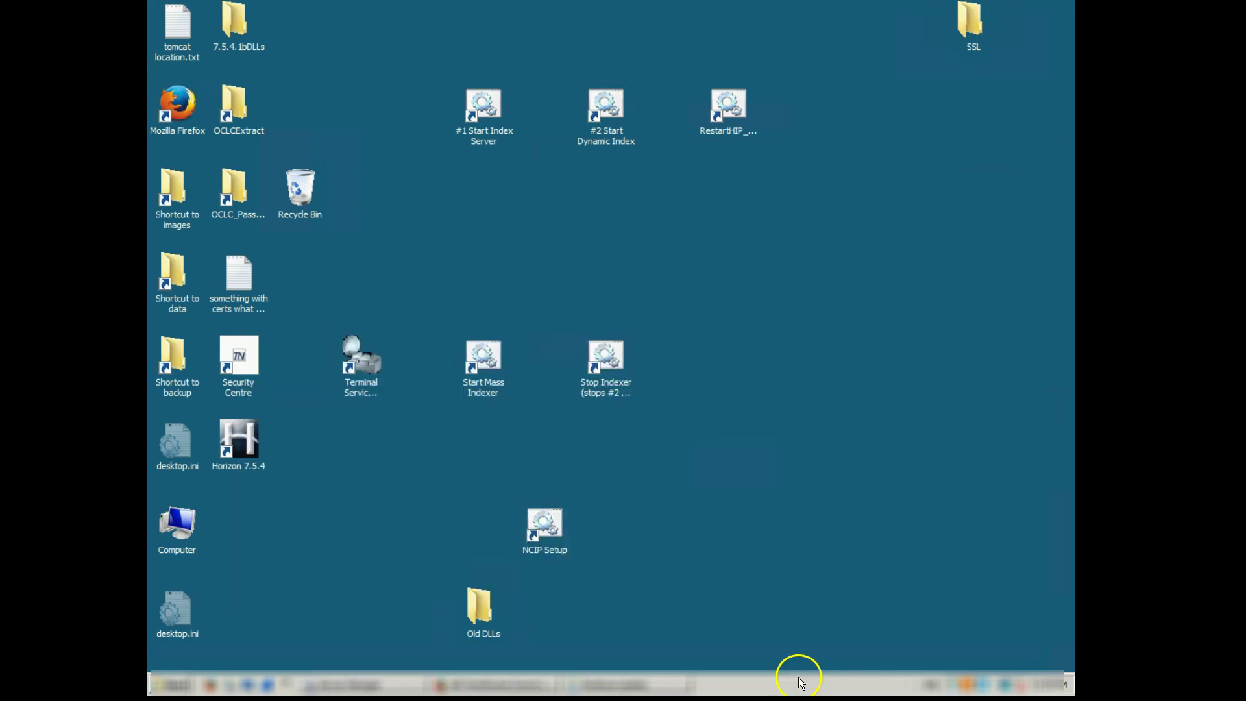
Open Task Manager and stop the HzSearch service.
right_click(802, 683)
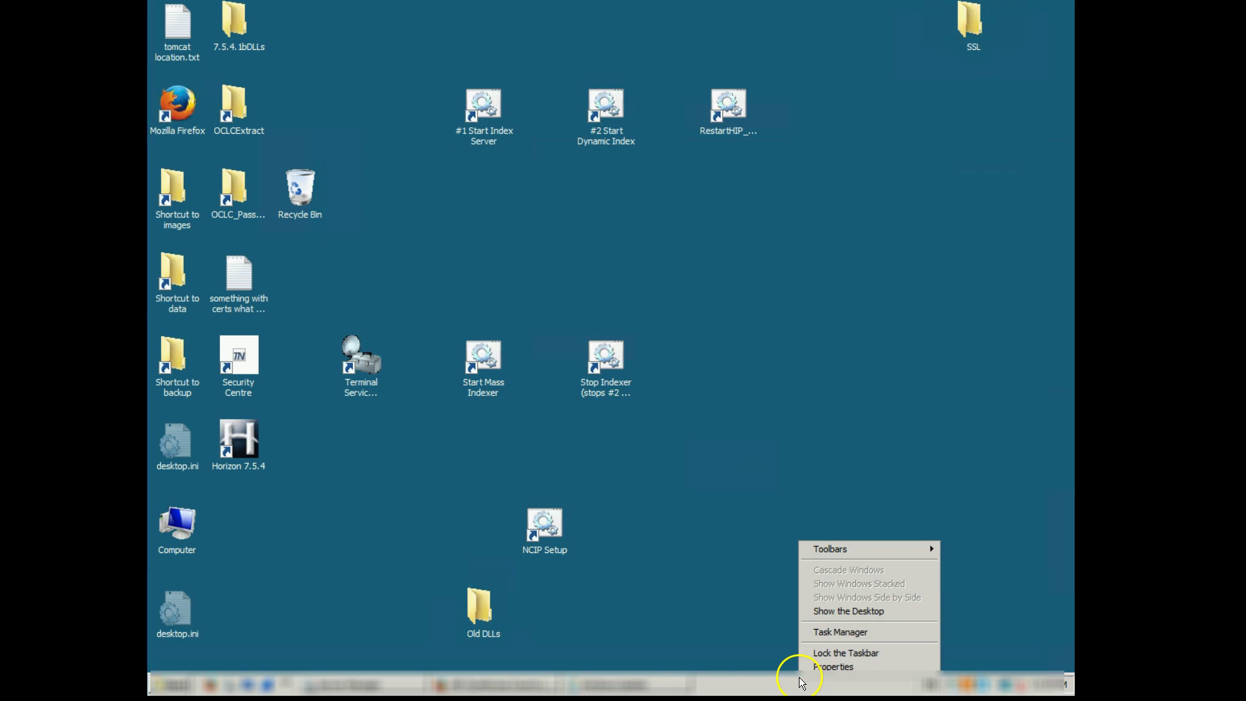
click(845, 633)
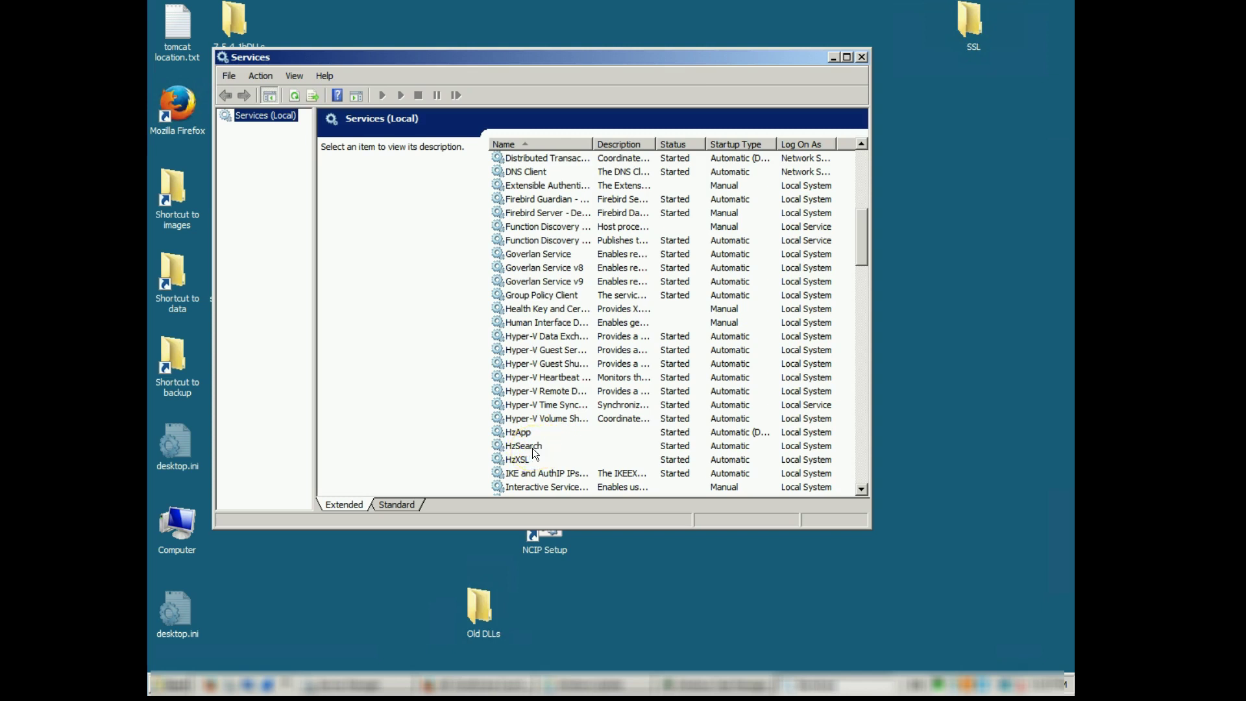
click(532, 448)
right_click(533, 448)
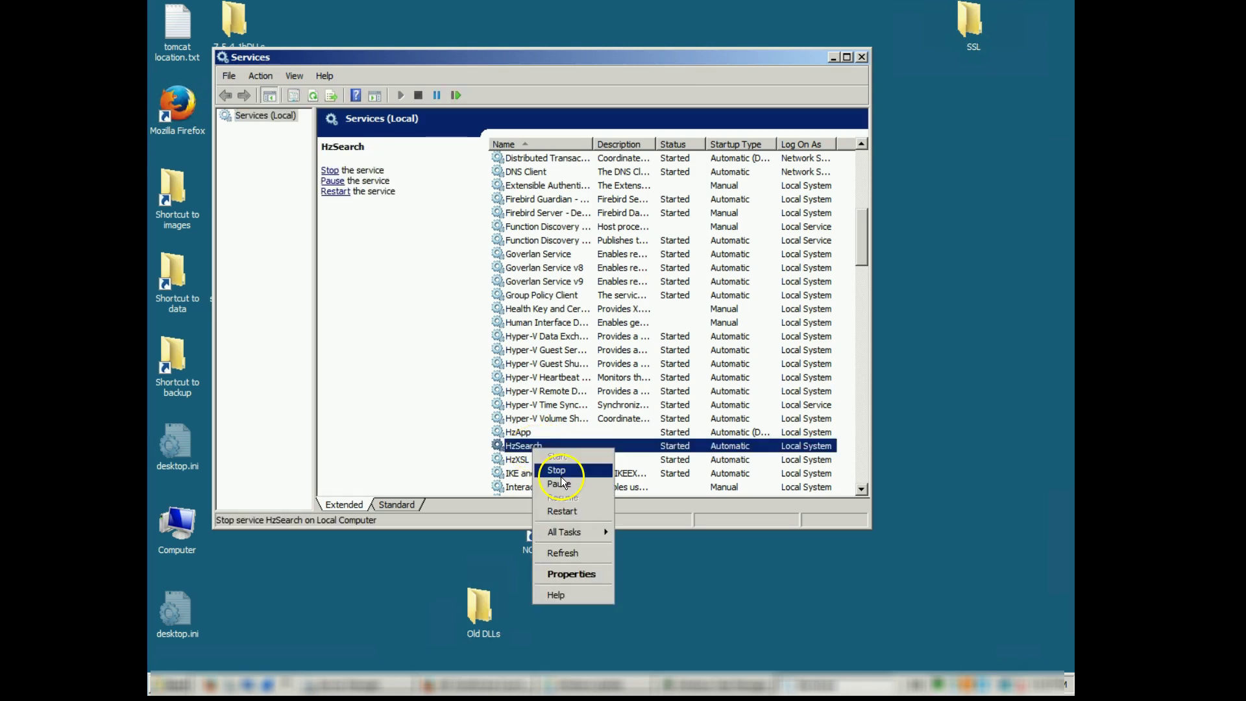
click(583, 475)
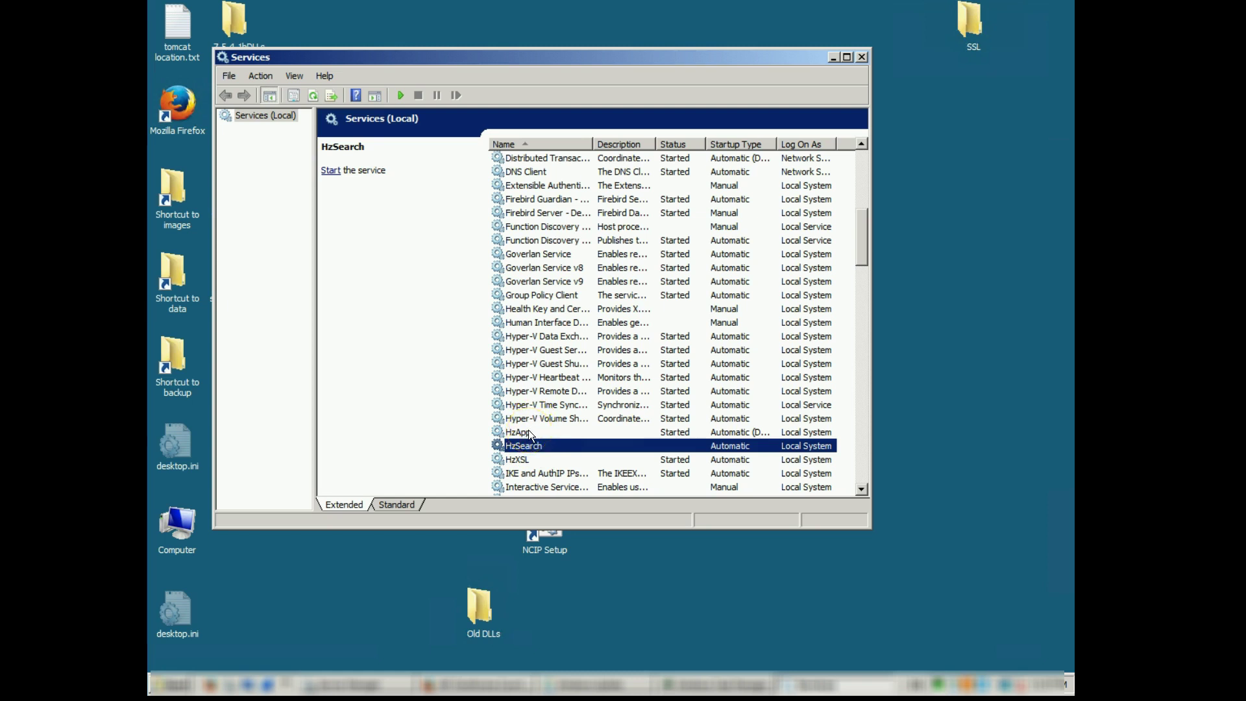
Stop the HzApp and HzXSL services.
click(530, 433)
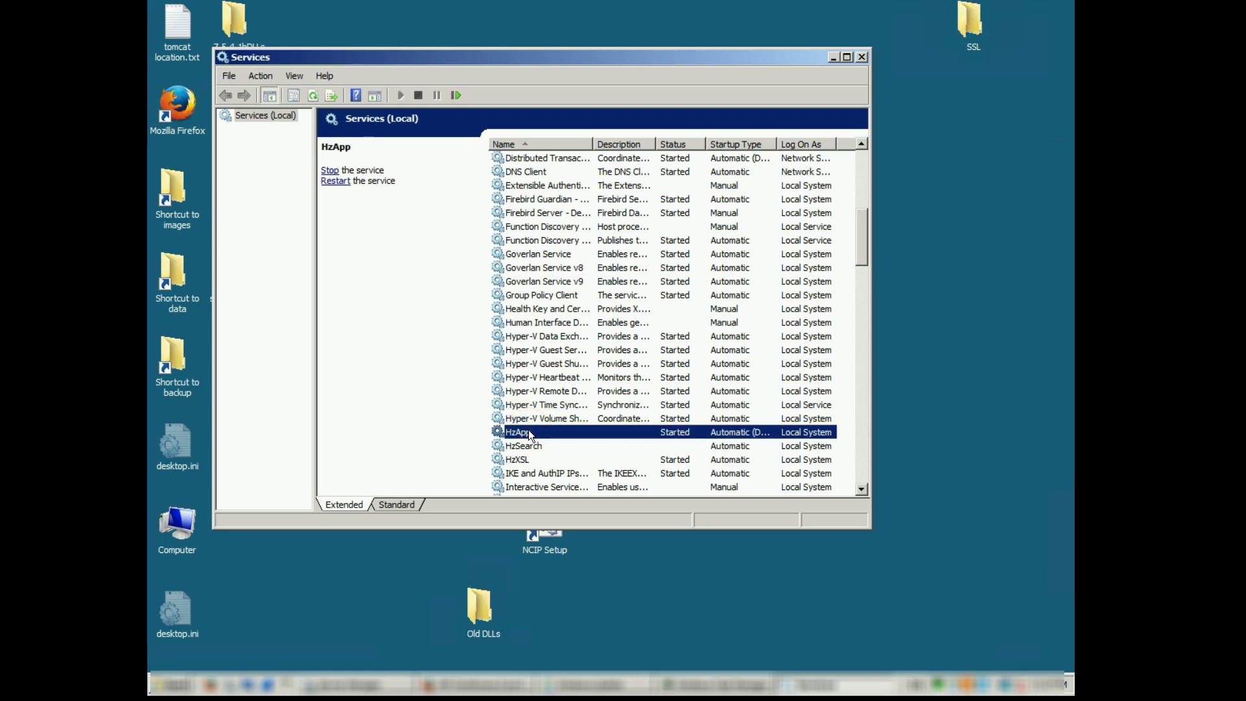
right_click(529, 430)
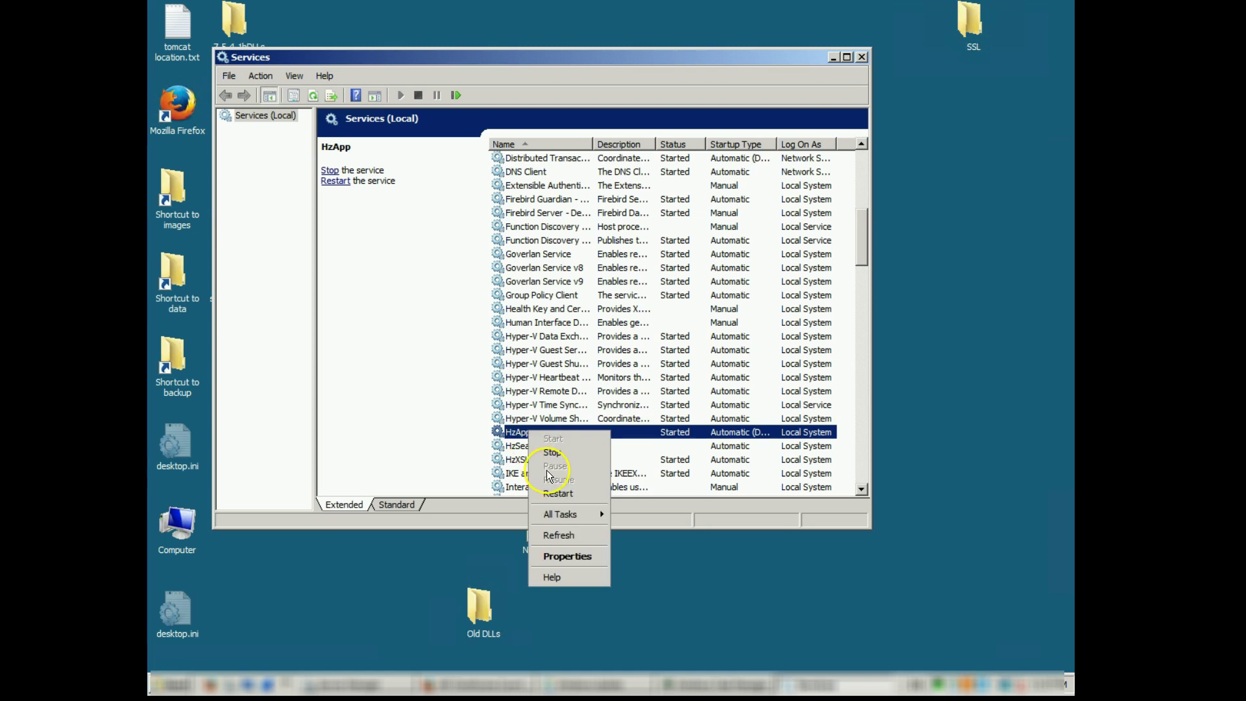
click(572, 466)
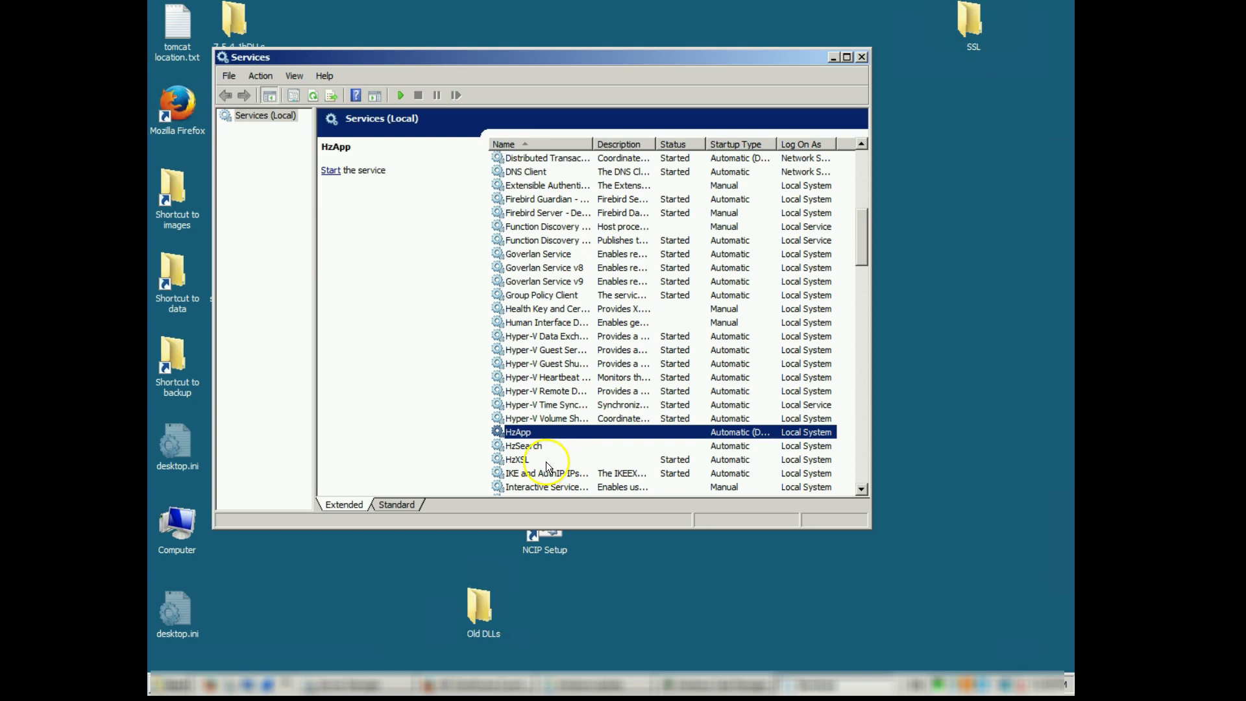
click(523, 471)
click(517, 461)
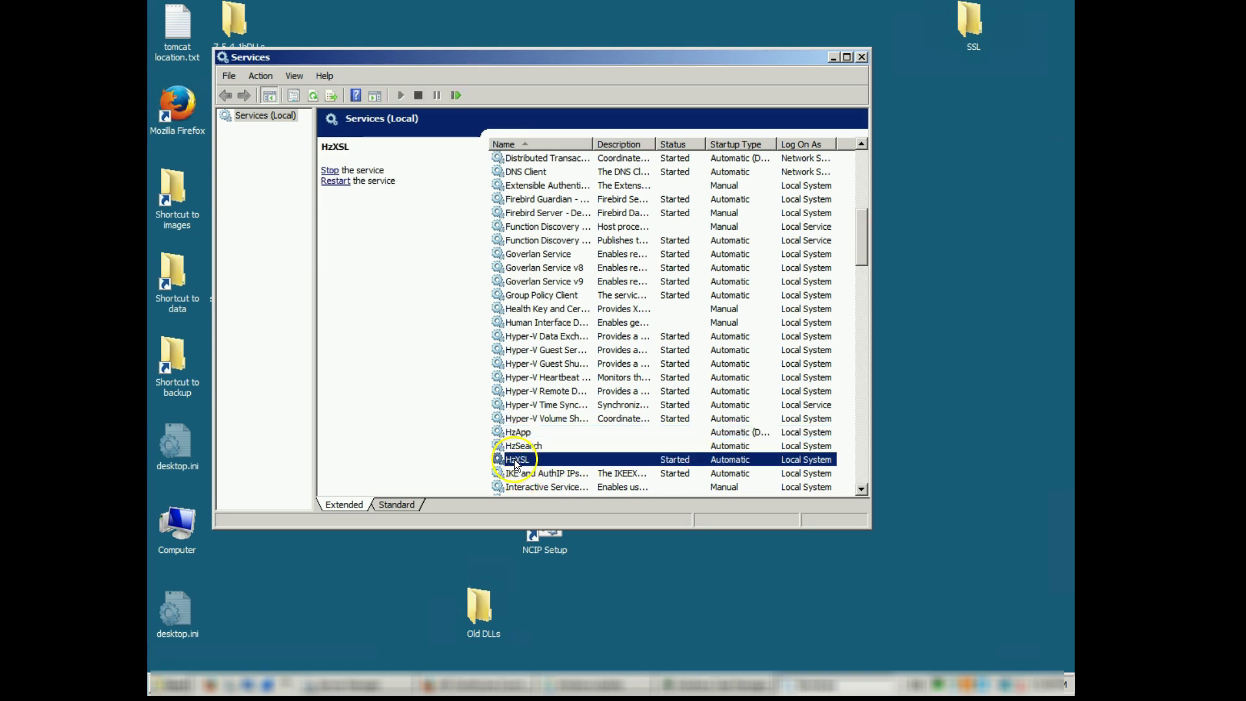
double_click(508, 460)
right_click(511, 463)
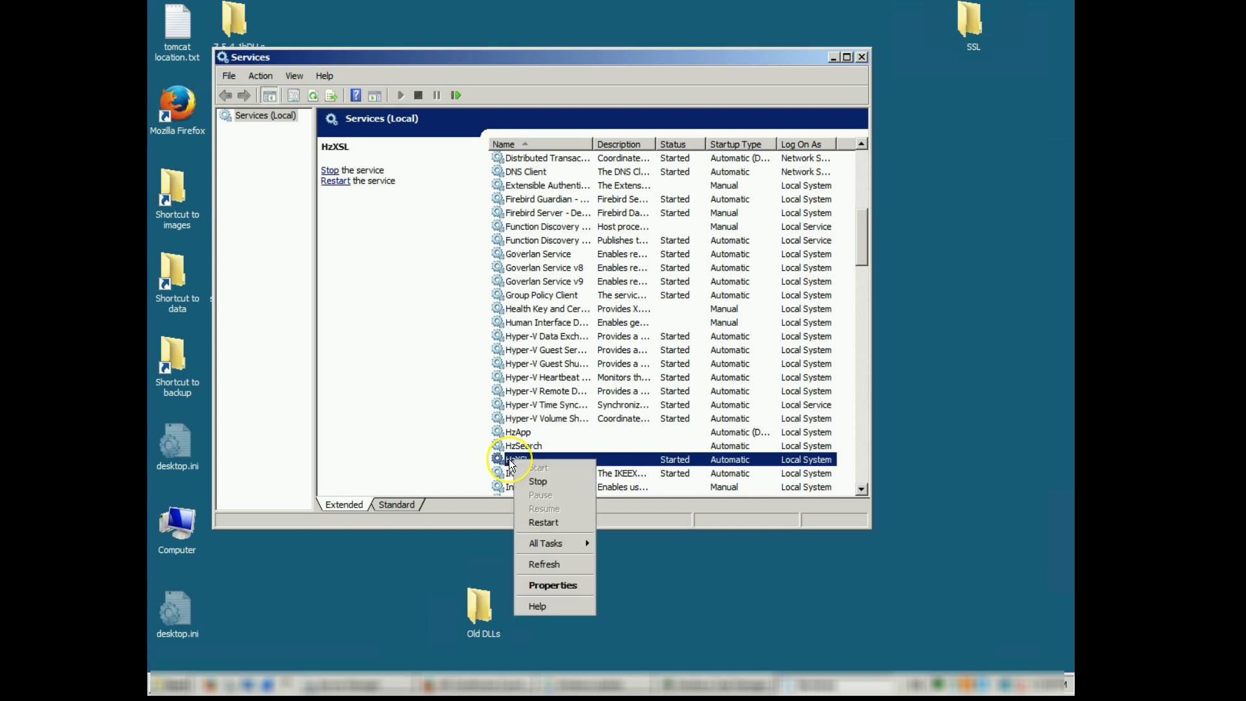
click(536, 484)
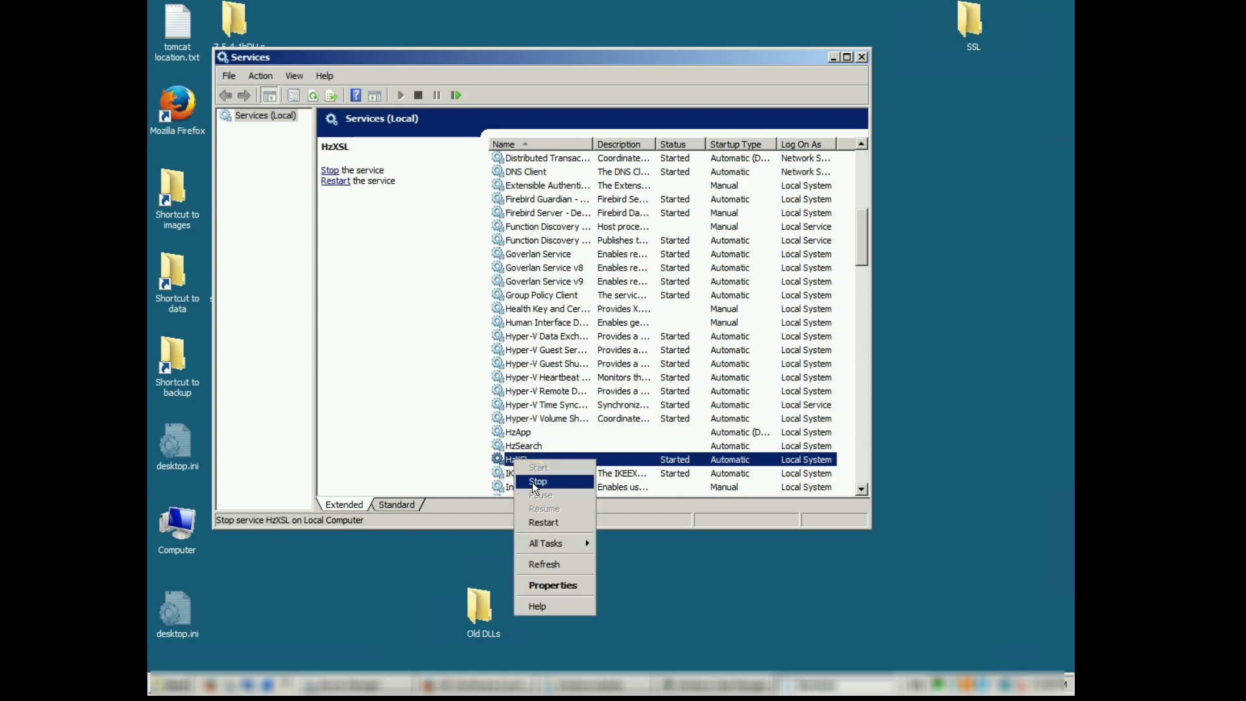
click(537, 484)
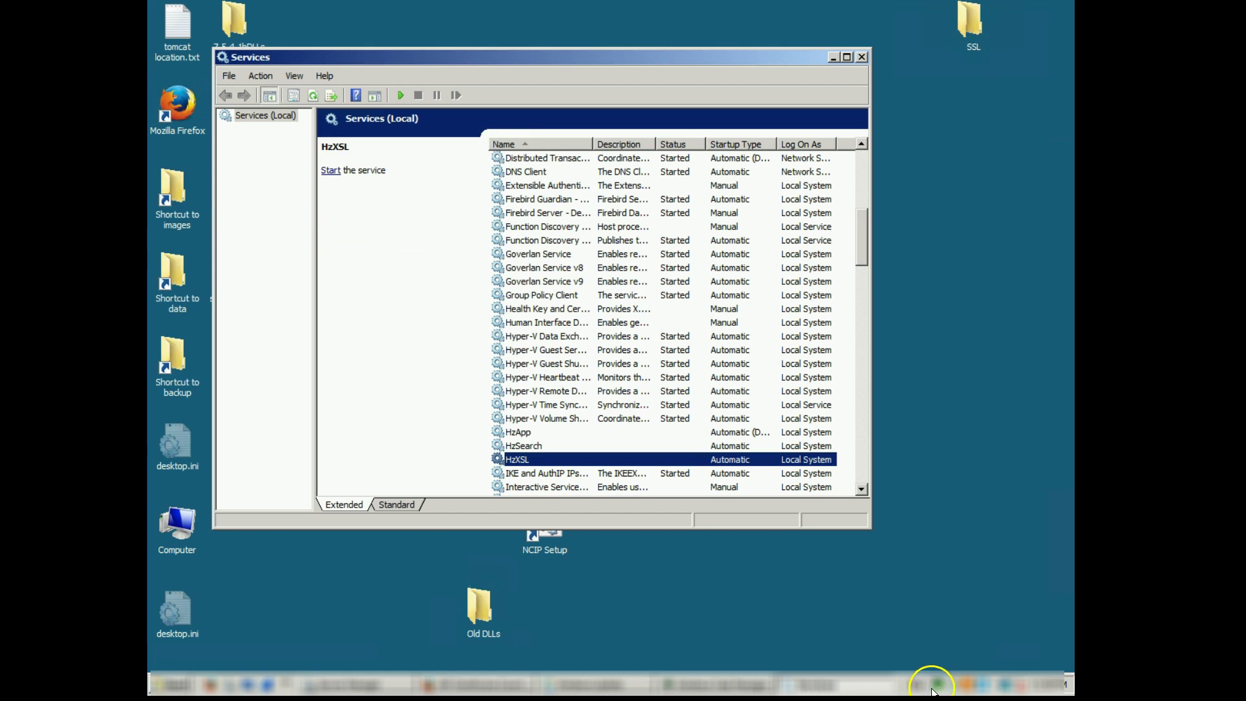
Confirm HzApp, HzSearch and HzXSL show Stopped in Task Manager, then open the IBOConsole Start folder.
click(740, 687)
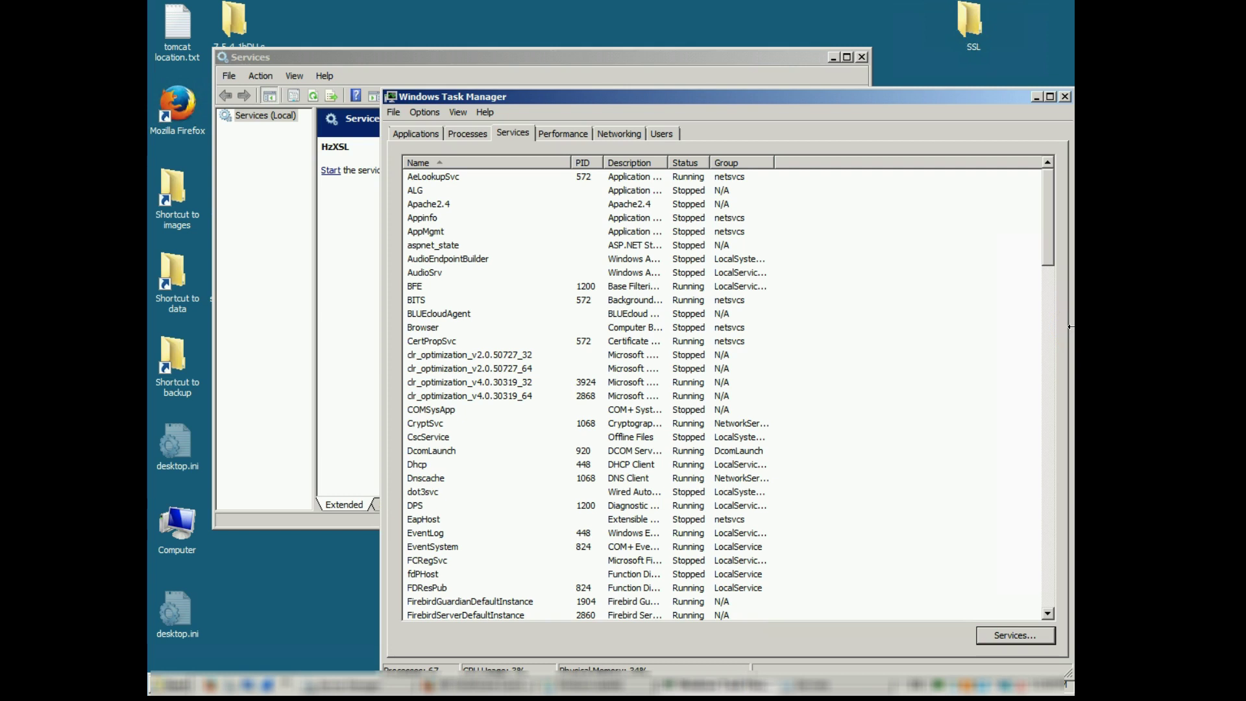
key(Page_Down)
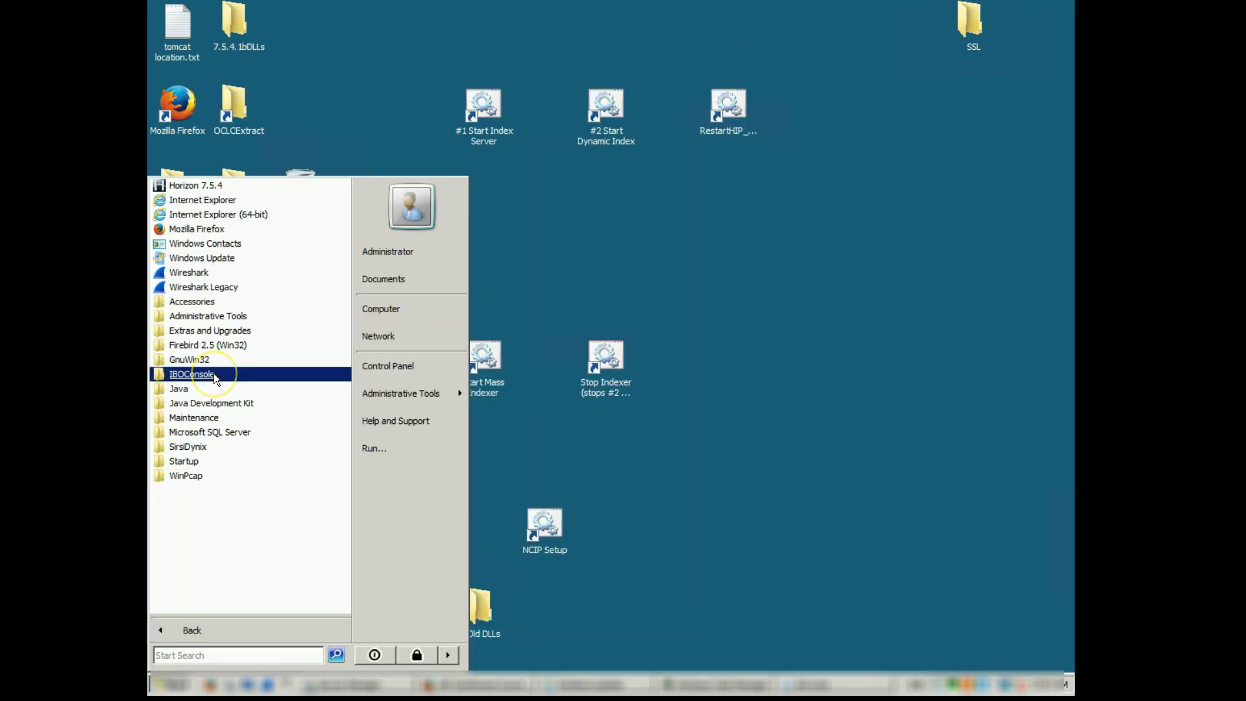
click(226, 373)
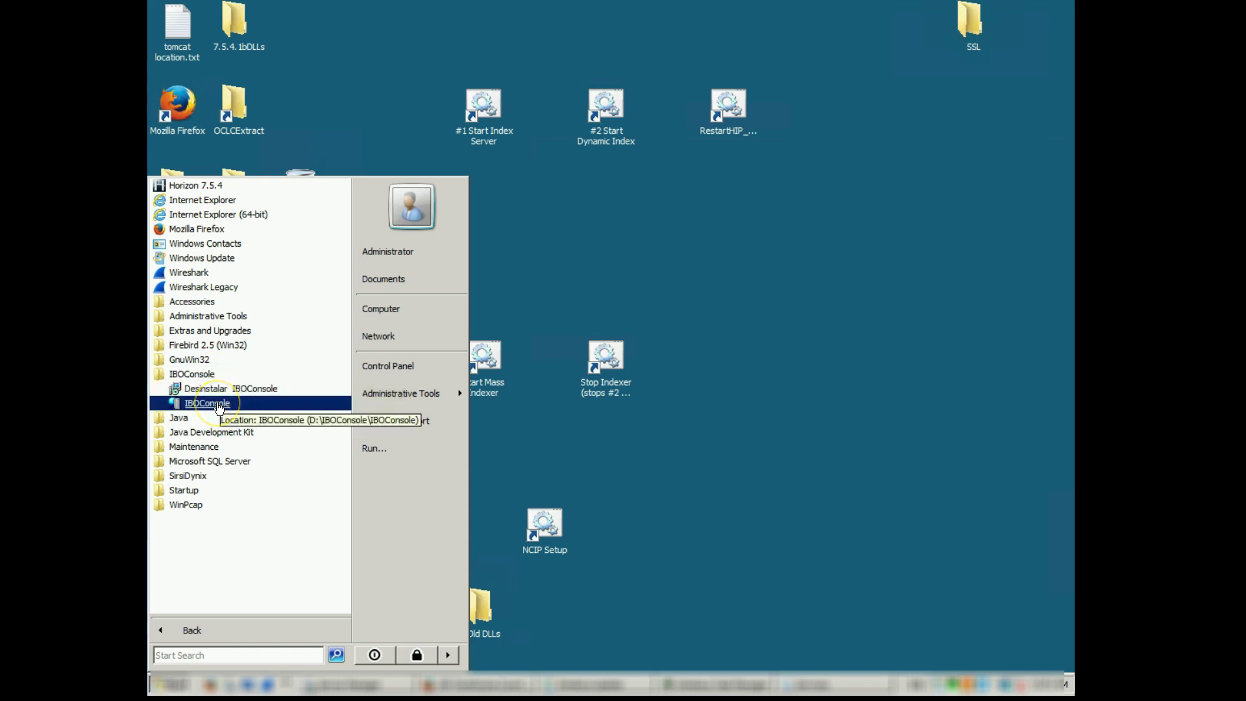
Launch IBOConsole and log in to Local Server with the server password.
click(218, 403)
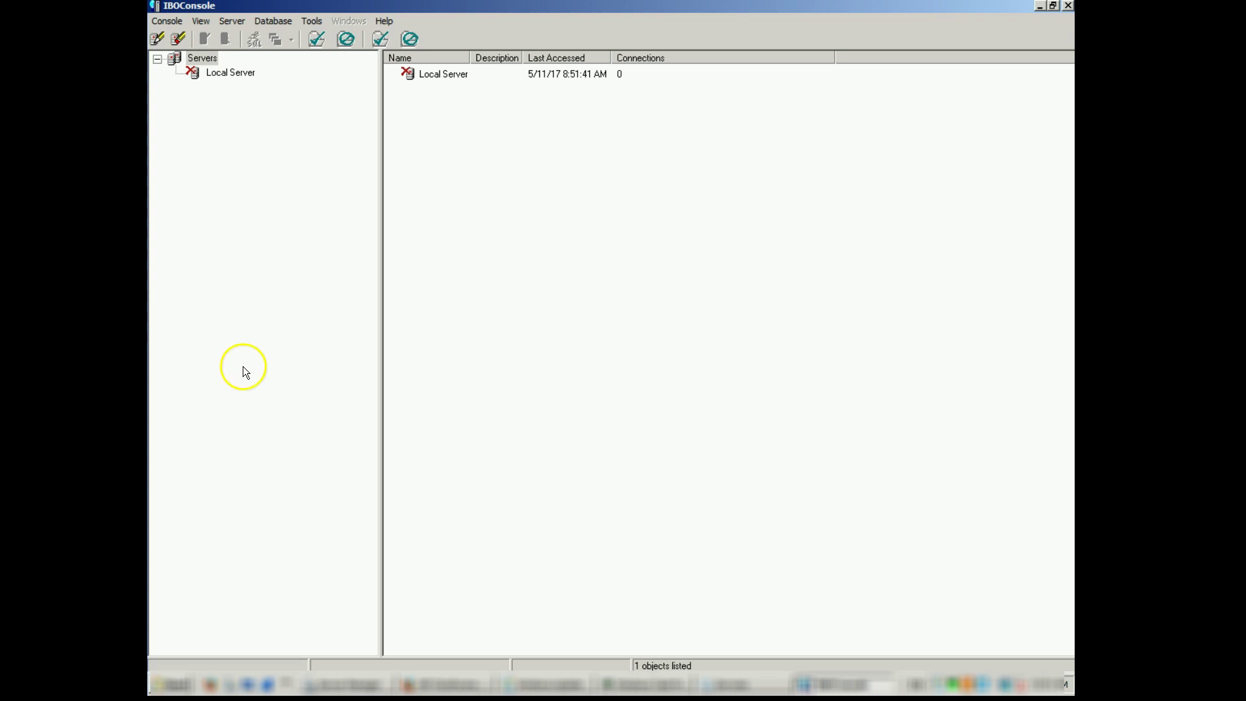
double_click(231, 77)
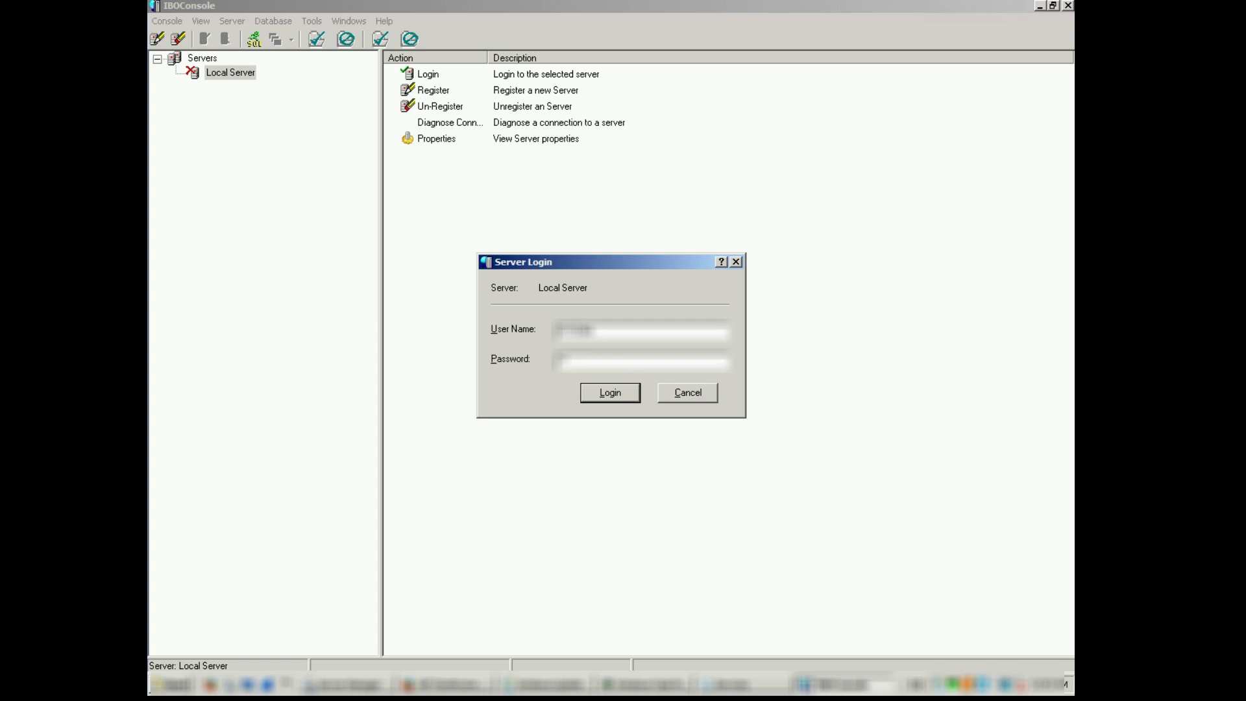
text(mas)
key(Return)
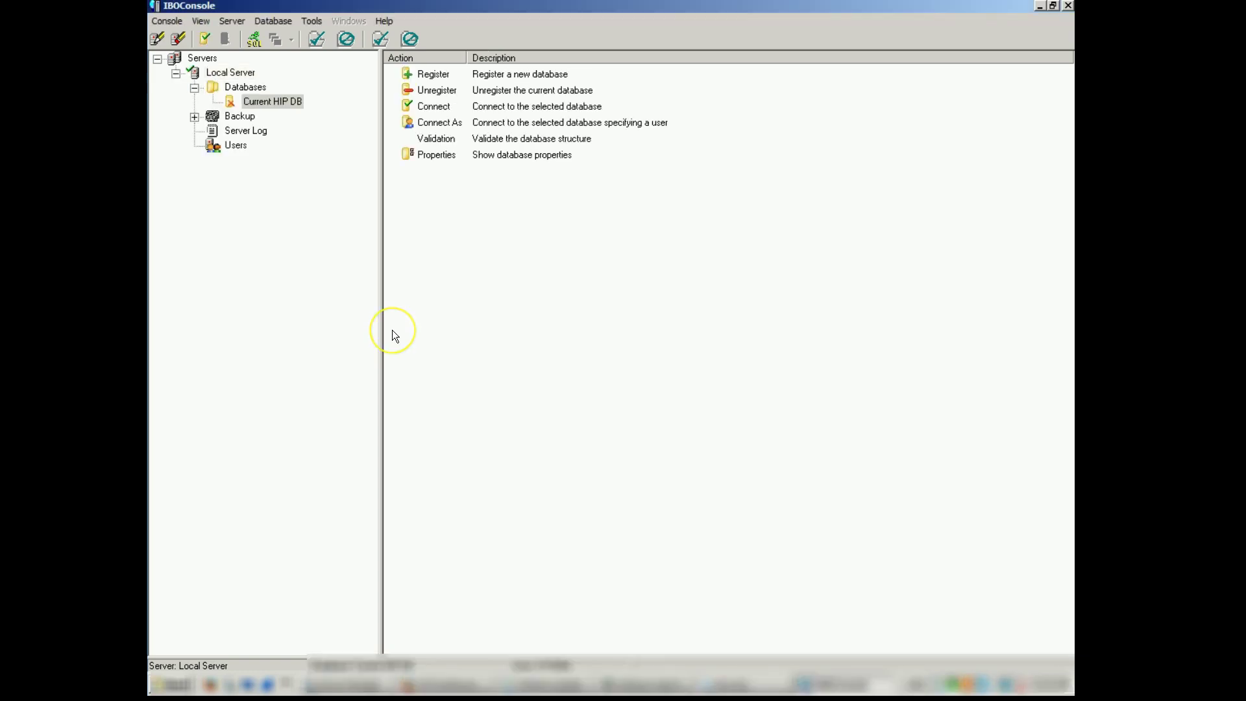
Open Database > Maintenance > Backup / Restore > Backup for Current HIP DB.
click(263, 20)
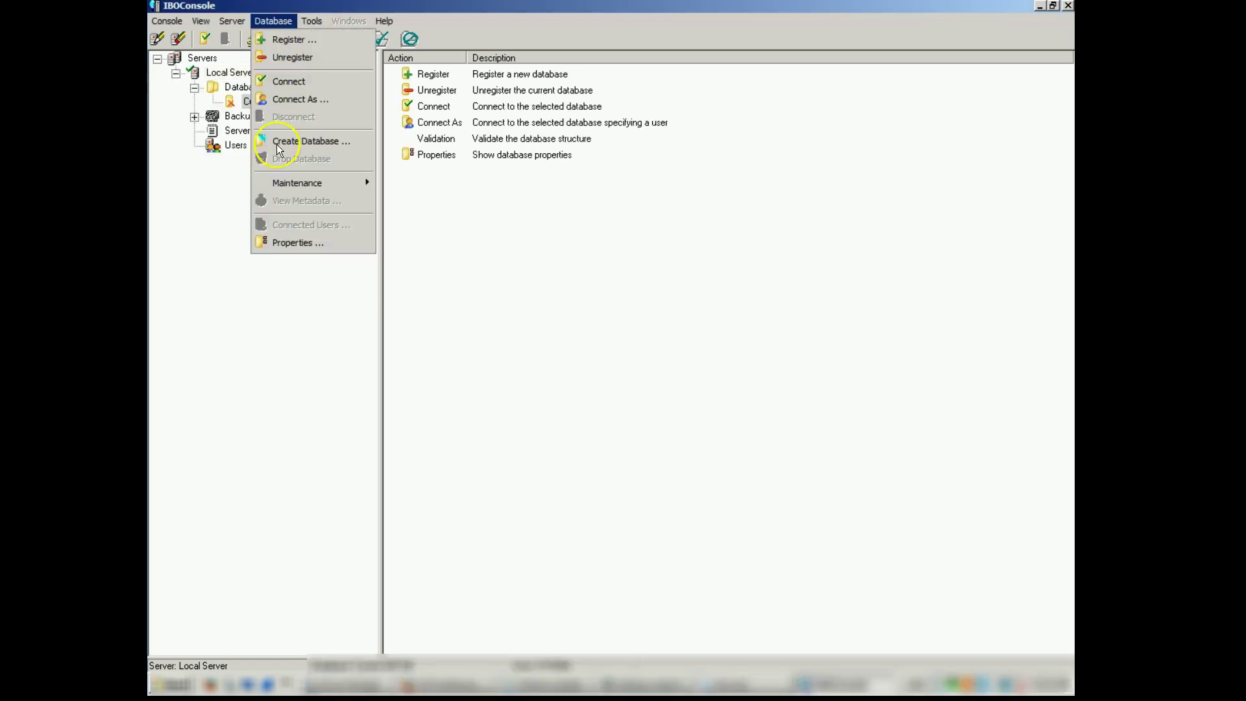
mouse_move(296, 183)
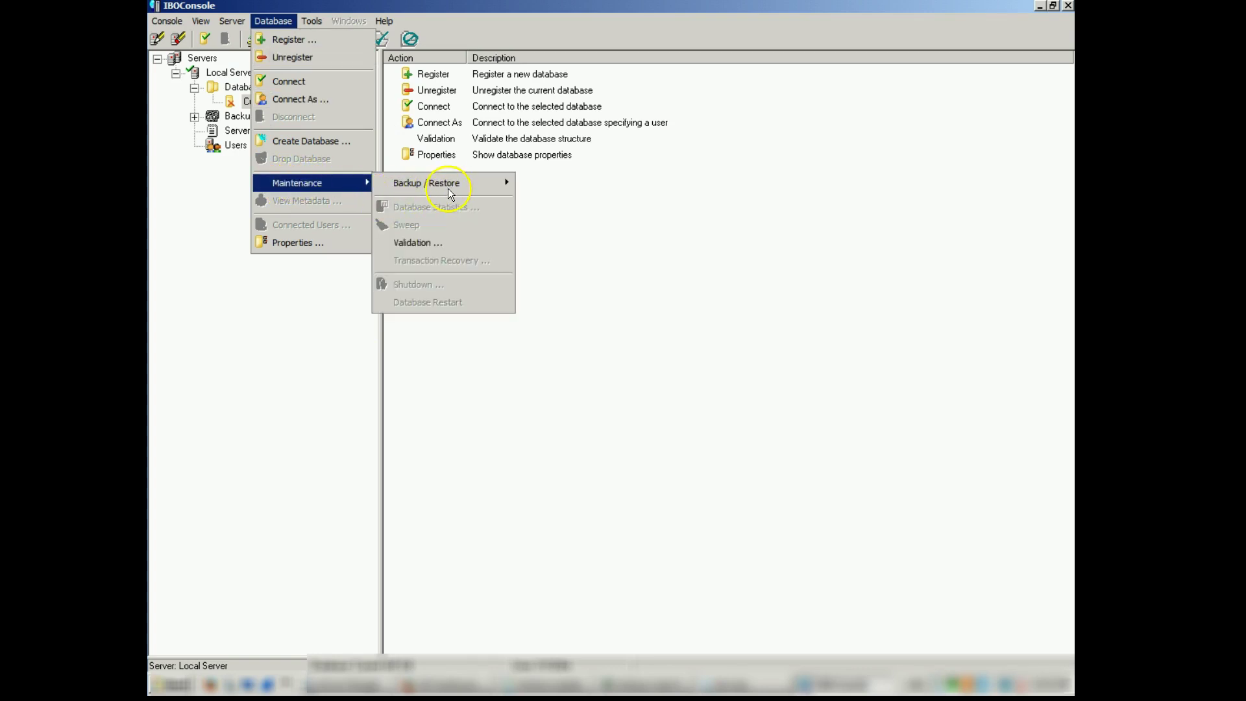
mouse_move(463, 185)
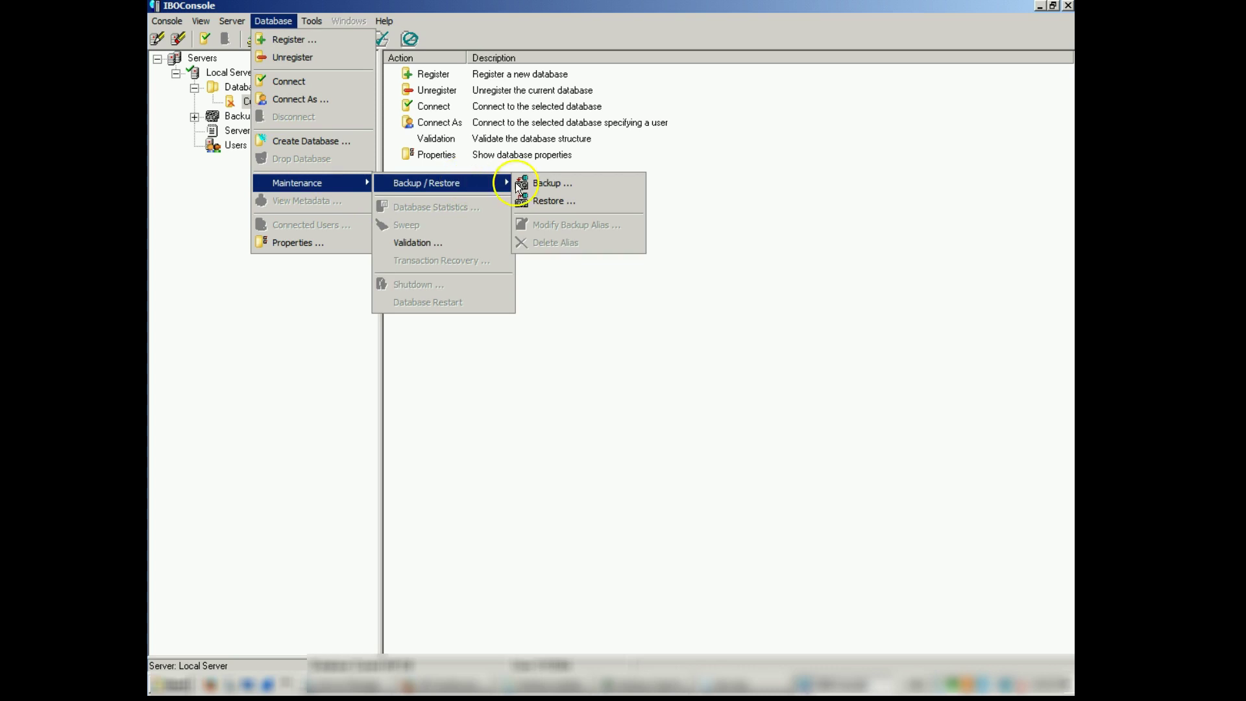
click(552, 184)
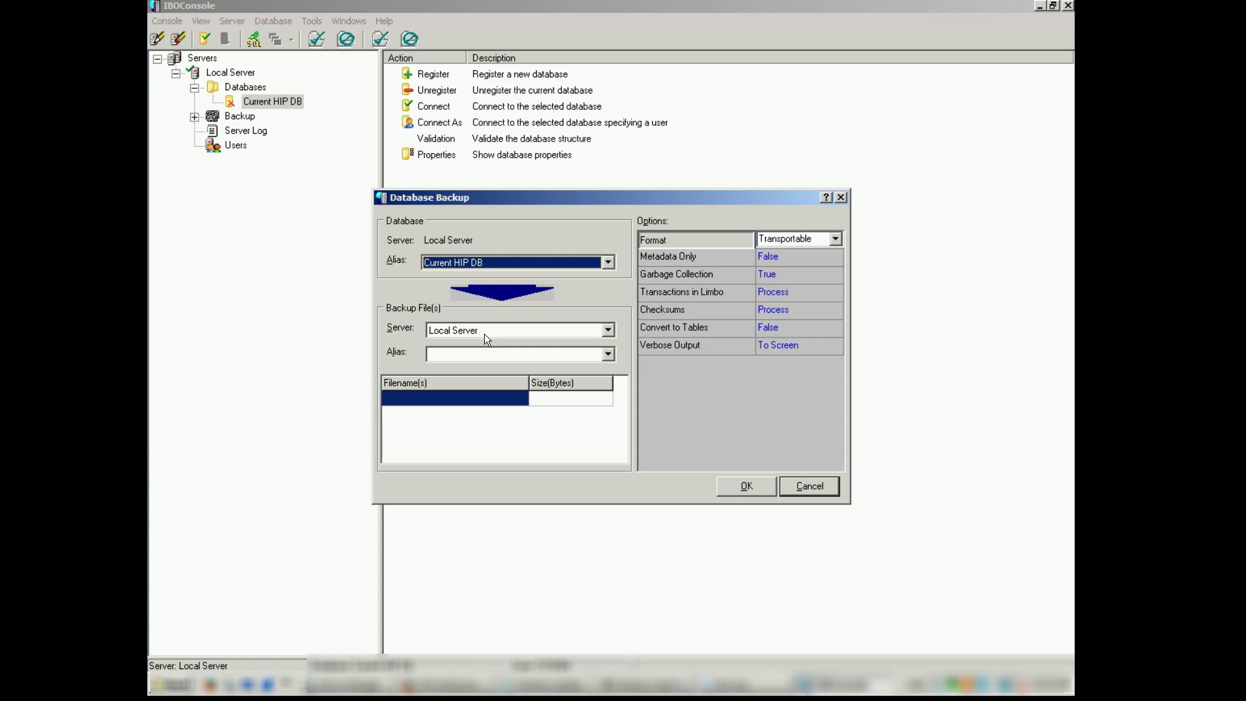
Back up Current HIP DB under alias ipacadmin.gdb to the file ipacadmin.backup.
click(506, 351)
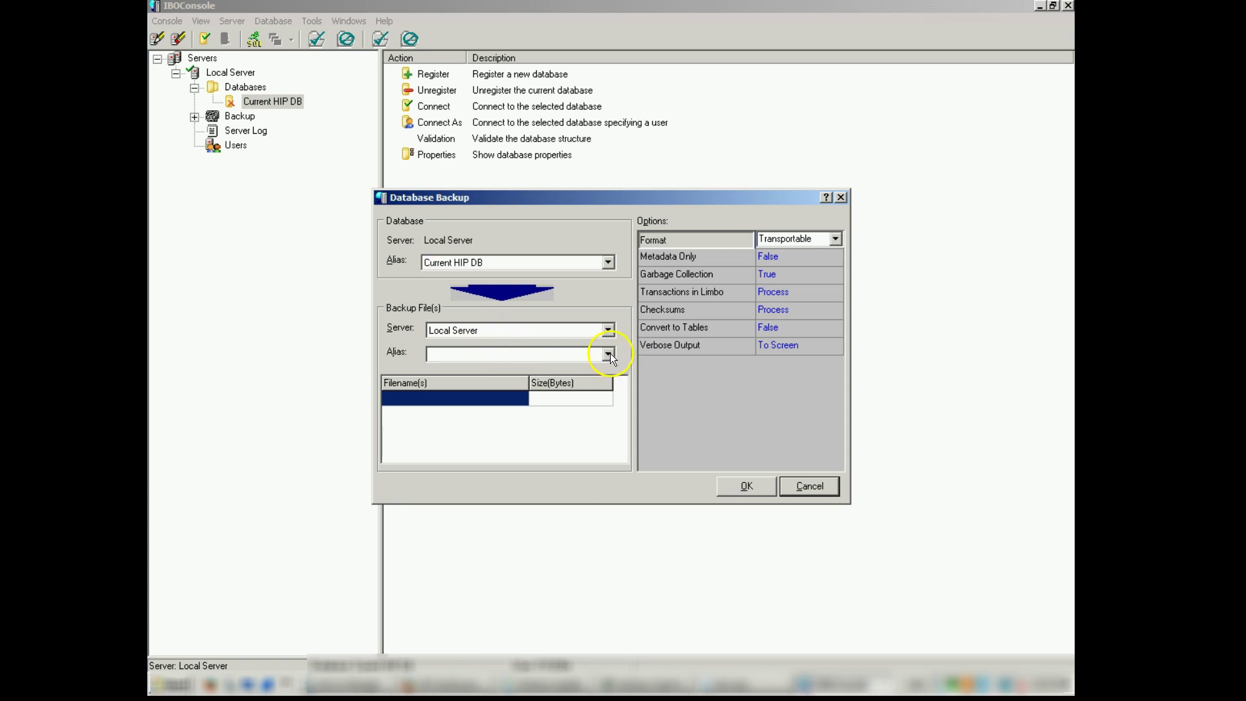
click(608, 355)
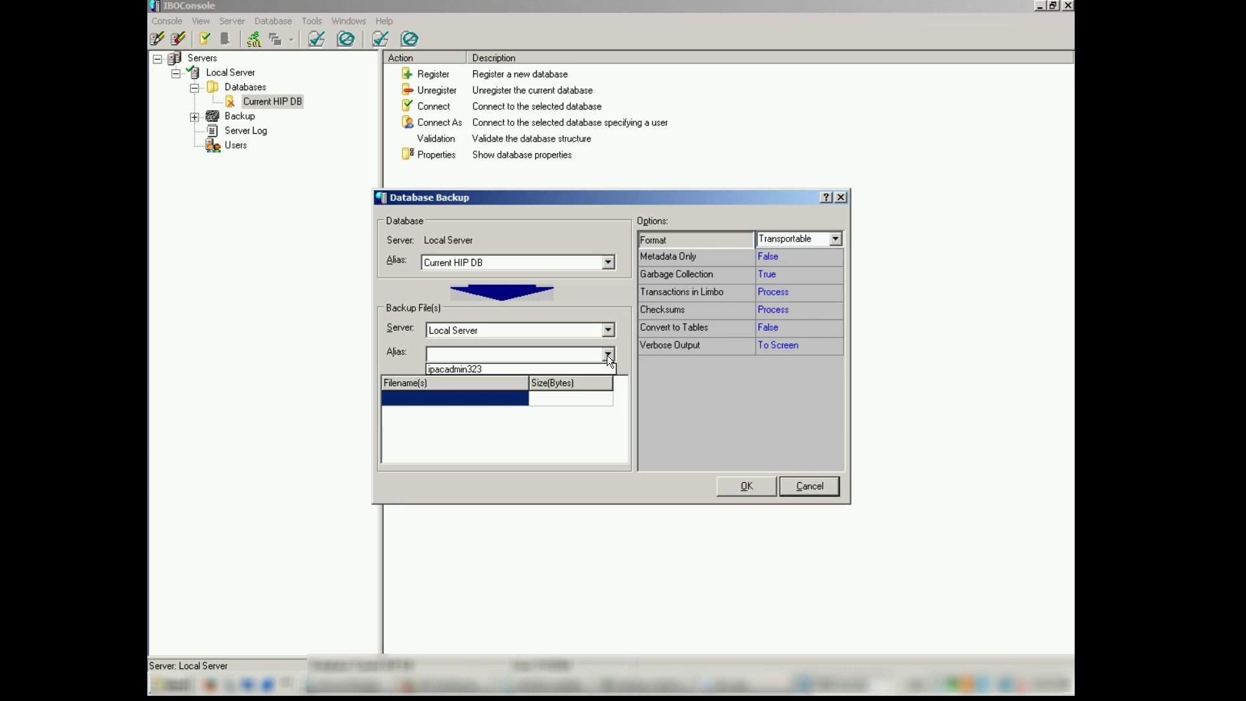
key(Down)
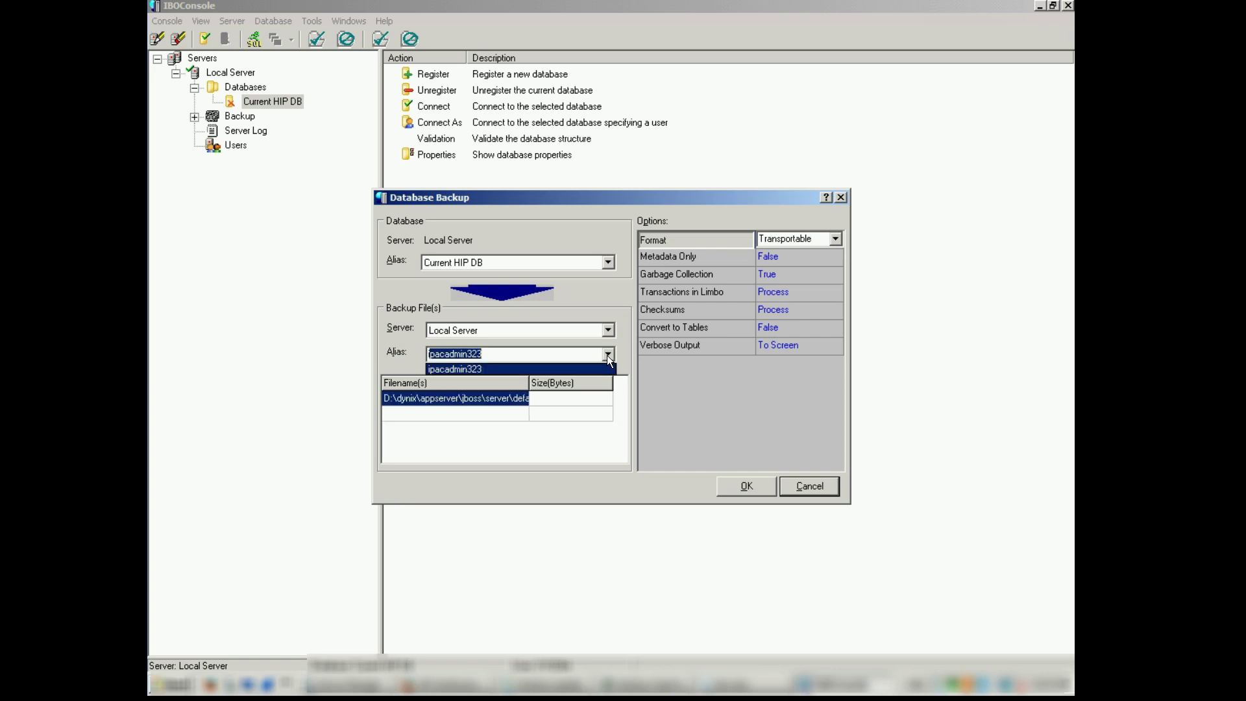
text(ipc)
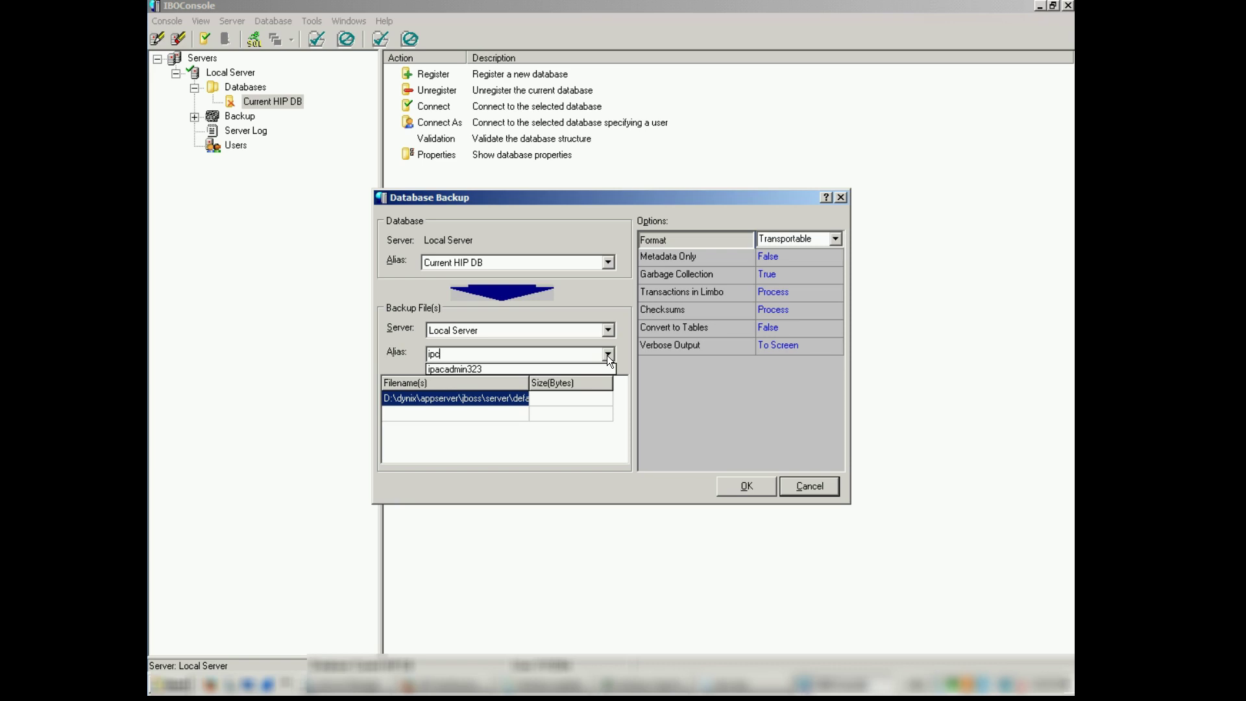
text(a)
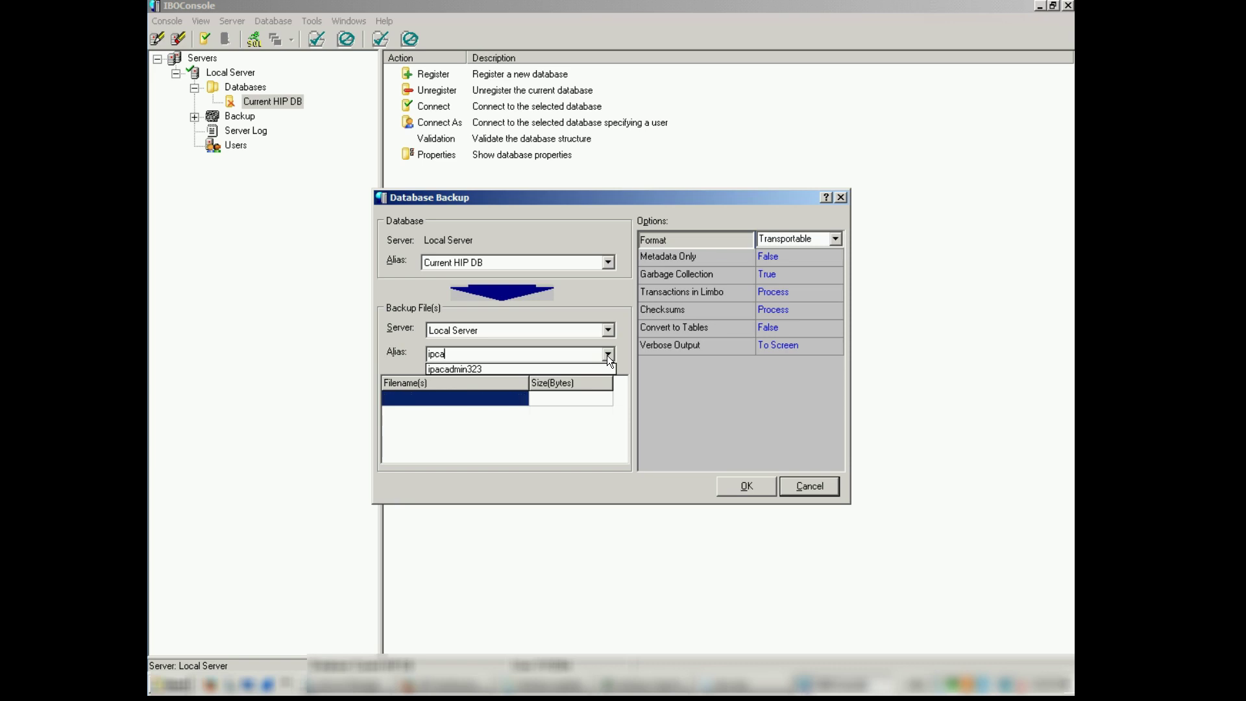
key(BackSpace)
key(BackSpace)
text(ac)
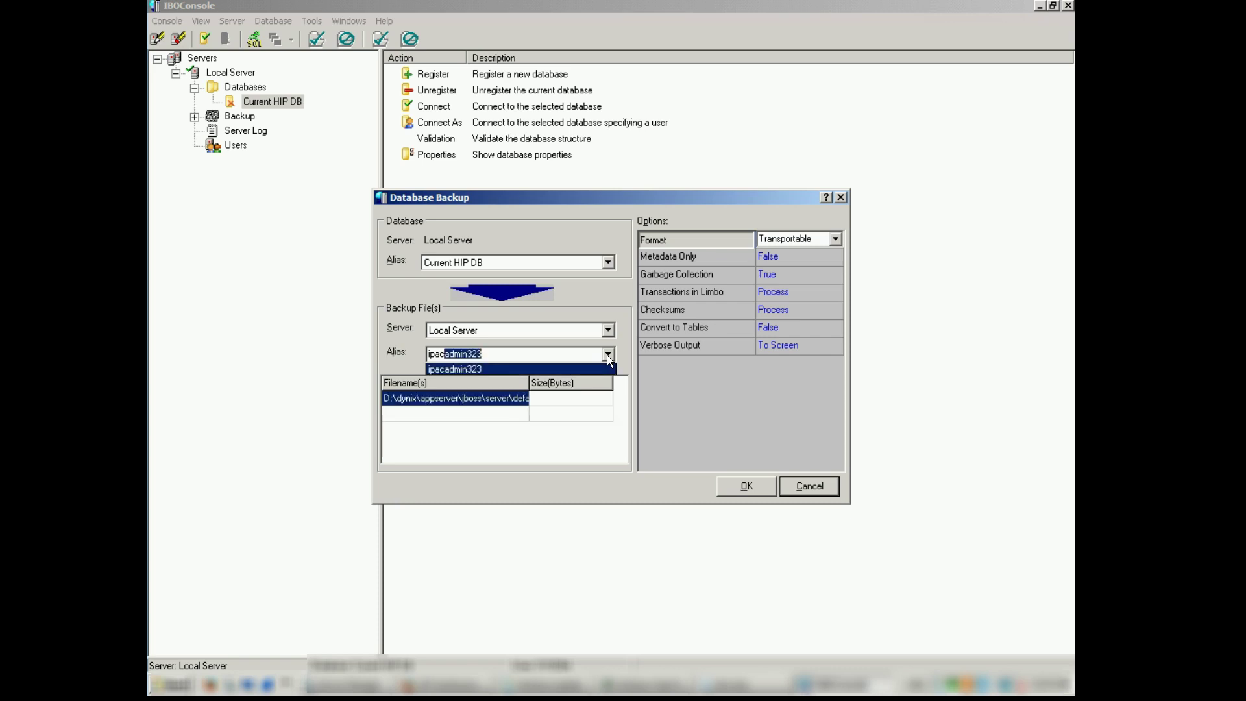
text(admin)
key(BackSpace)
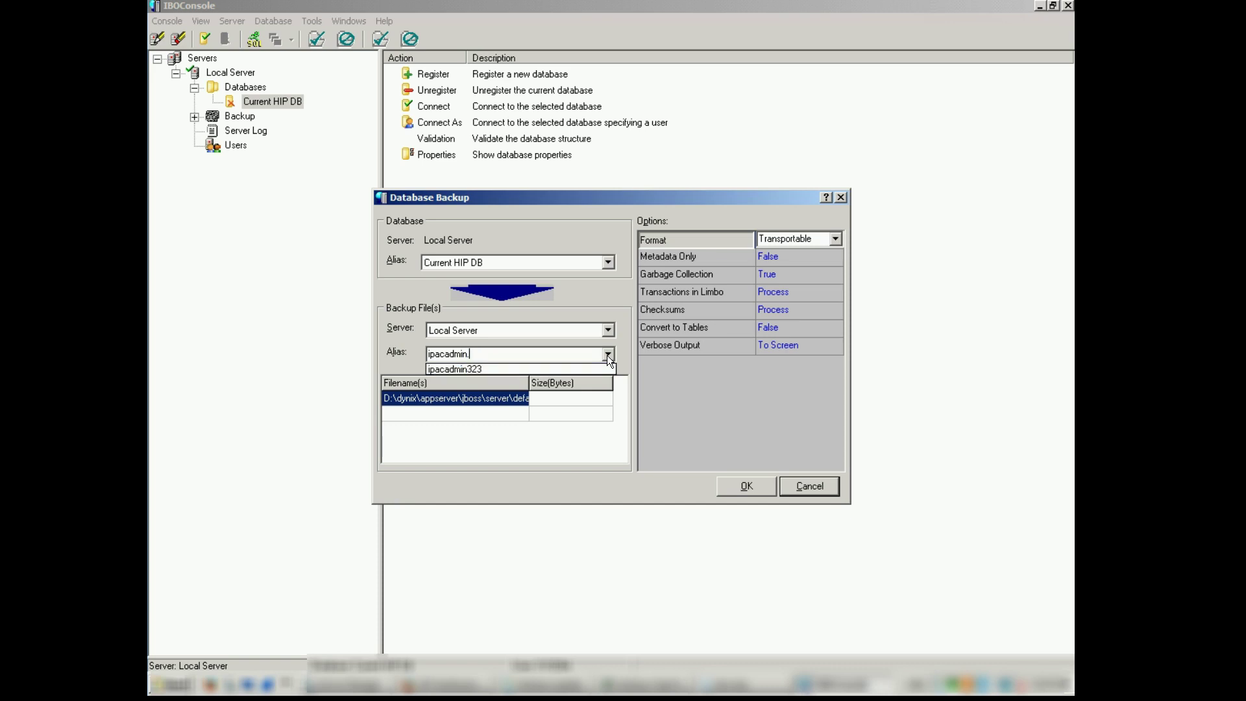
text(.gdb)
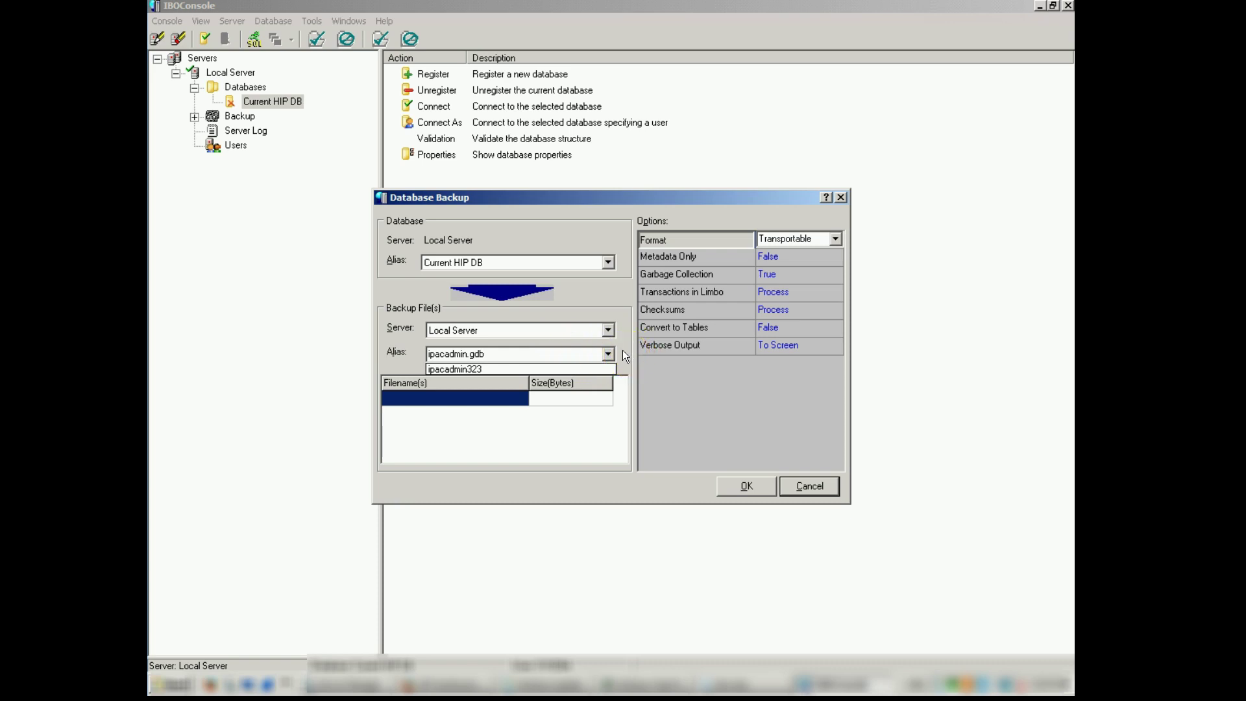
click(490, 386)
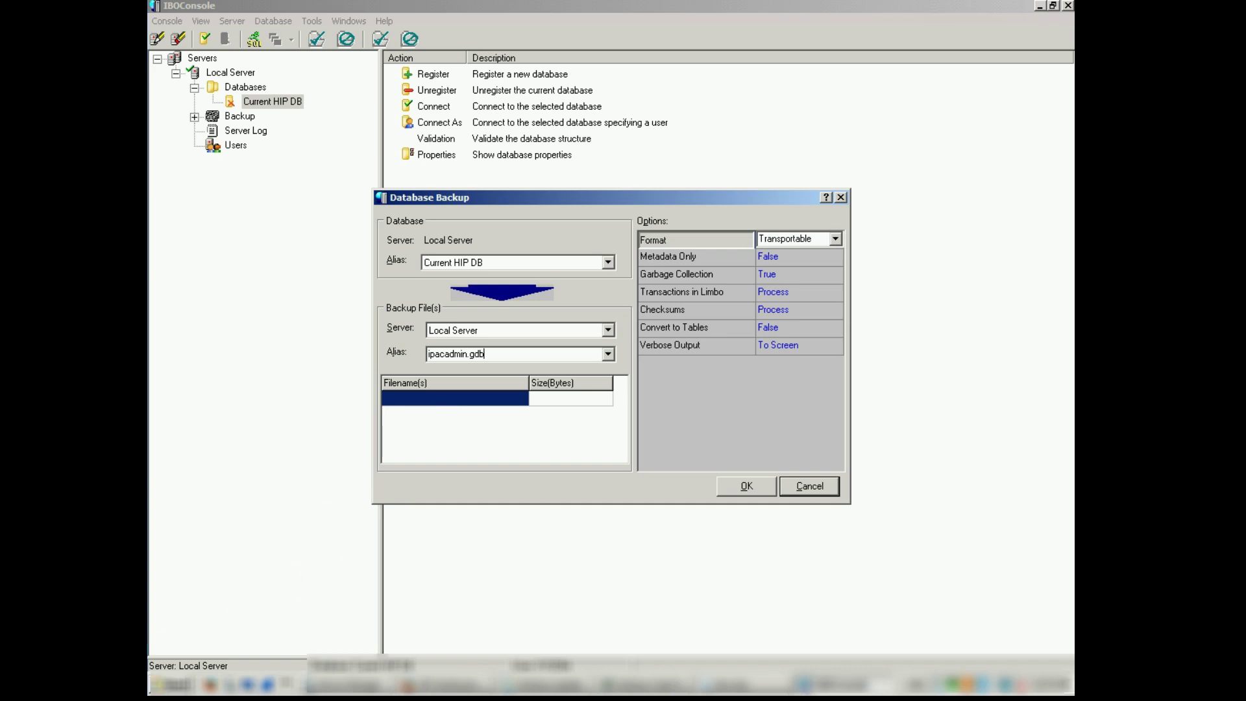
click(508, 466)
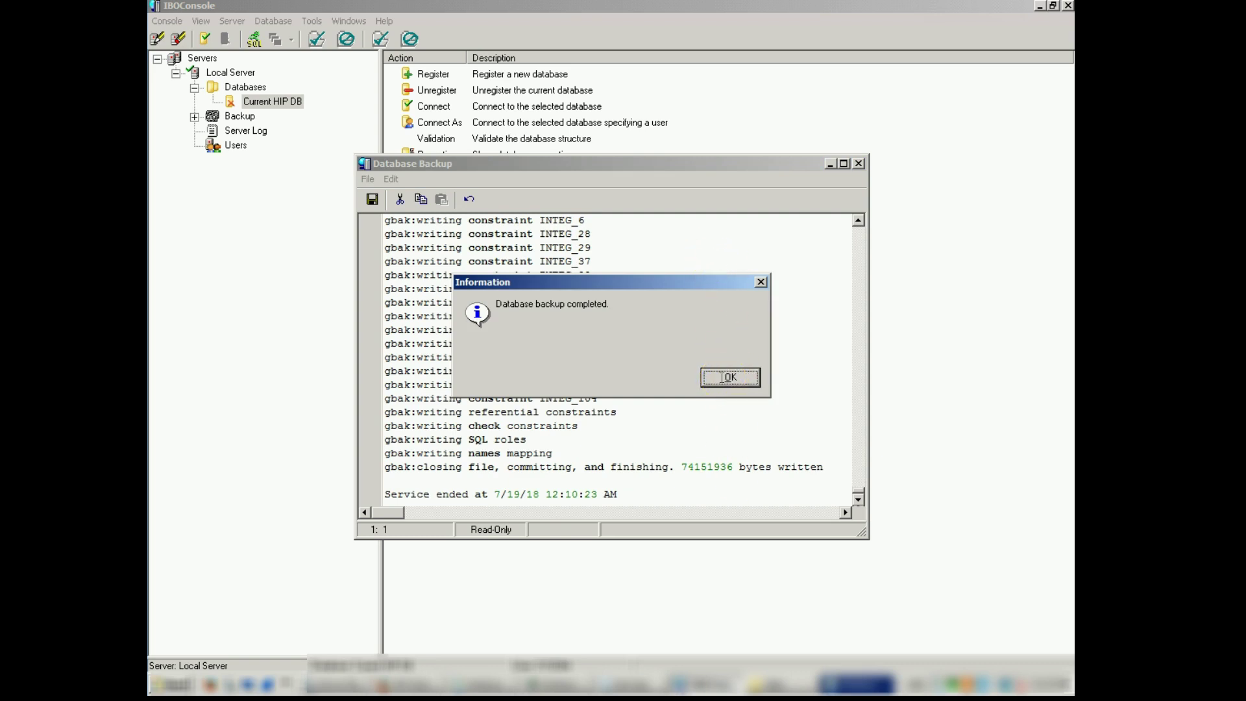
Acknowledge the 'Database backup completed' message and close the backup log window.
click(728, 378)
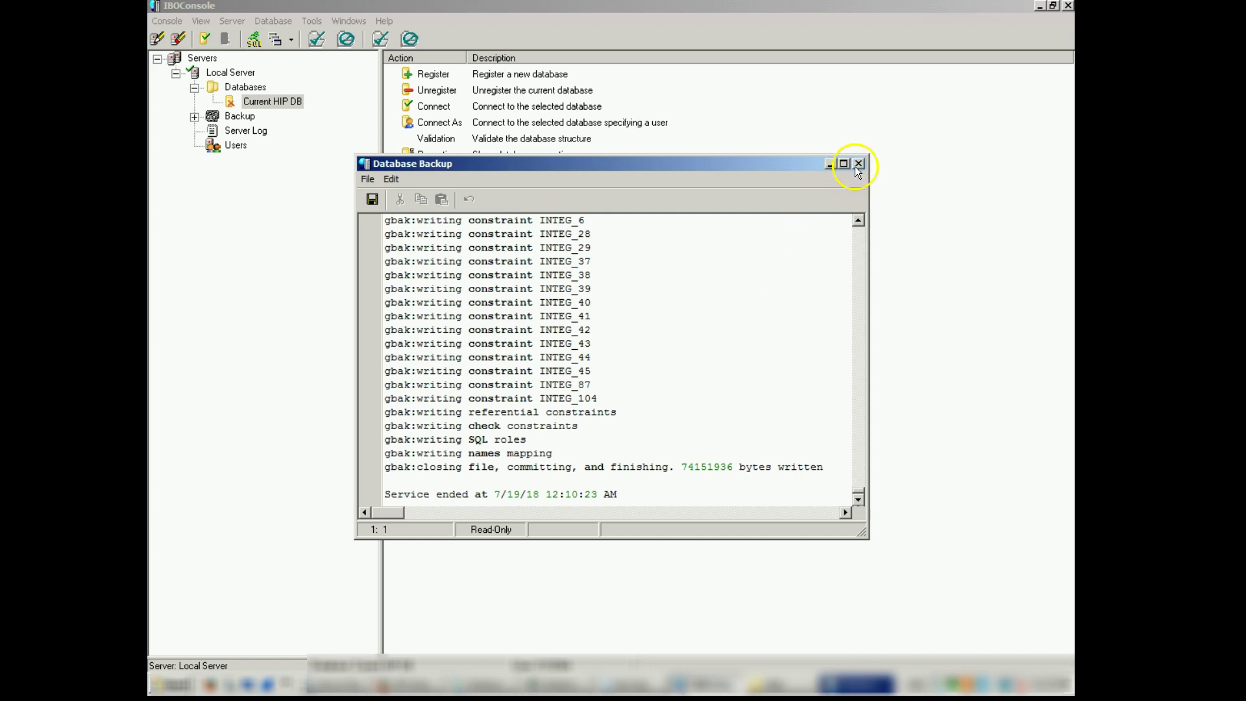
key(alt+F4)
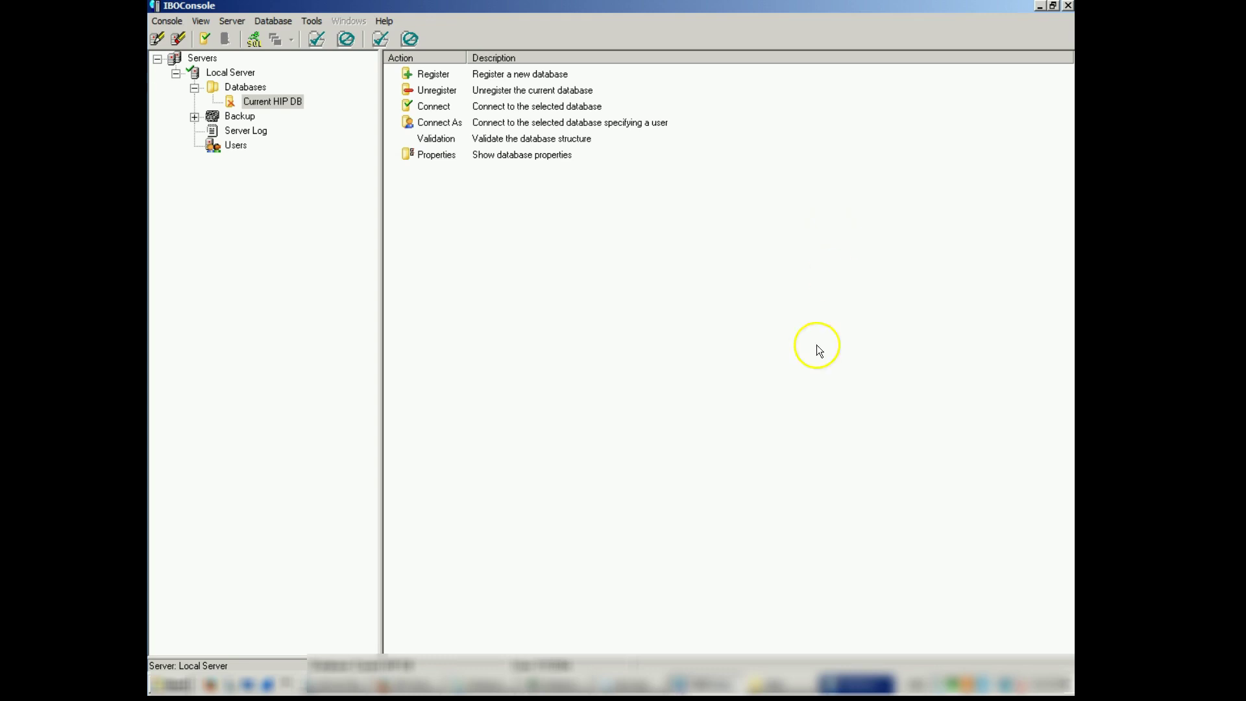
Paste the live IPACADMIN.GDB into the data folder's backup subfolder.
click(768, 685)
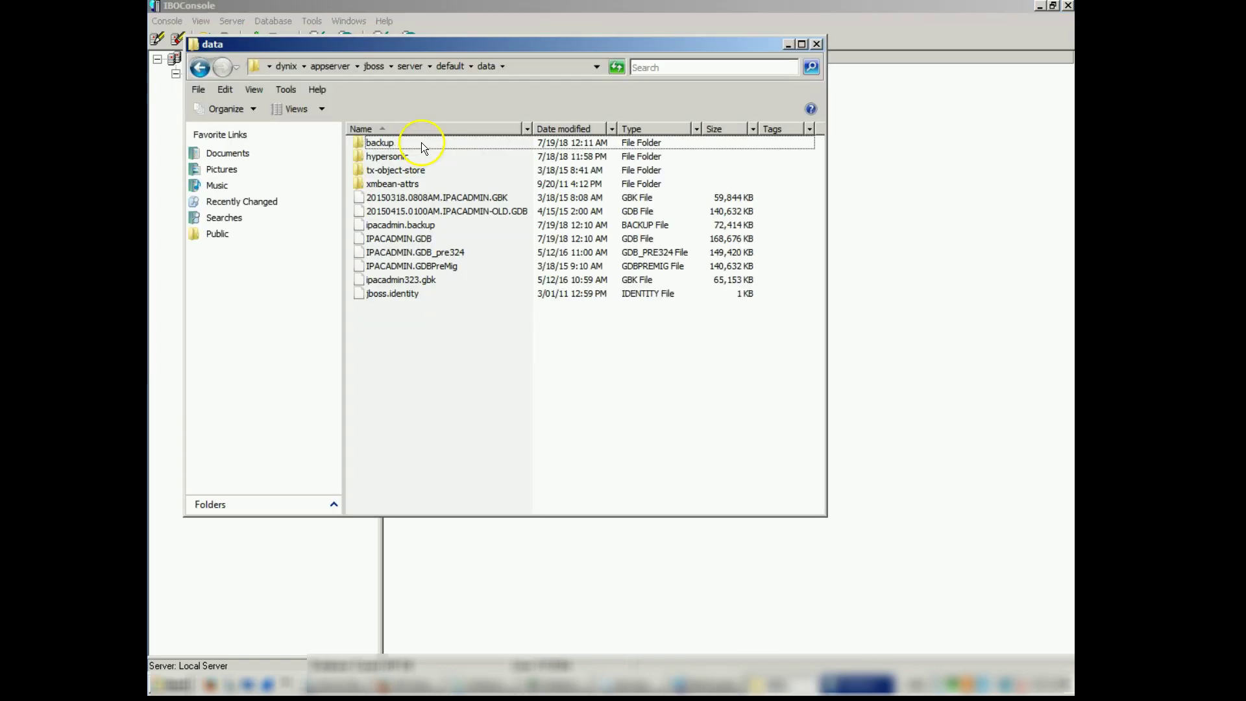
double_click(427, 144)
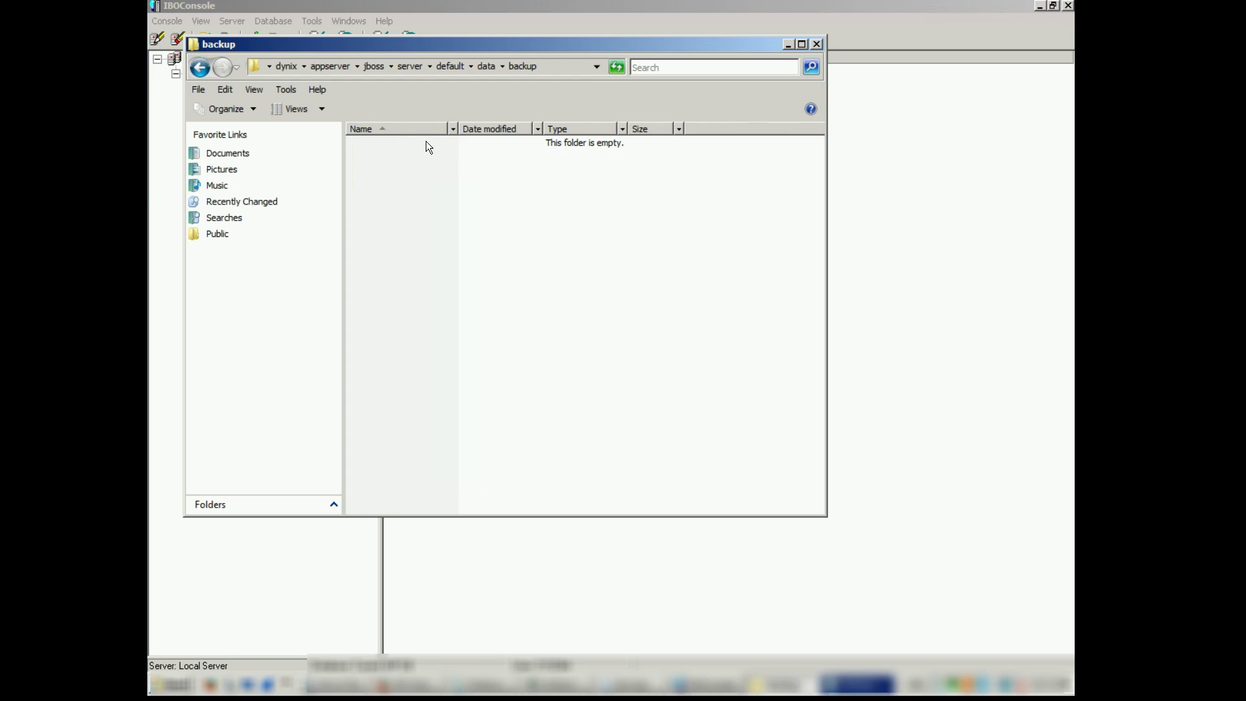
key(ctrl+v)
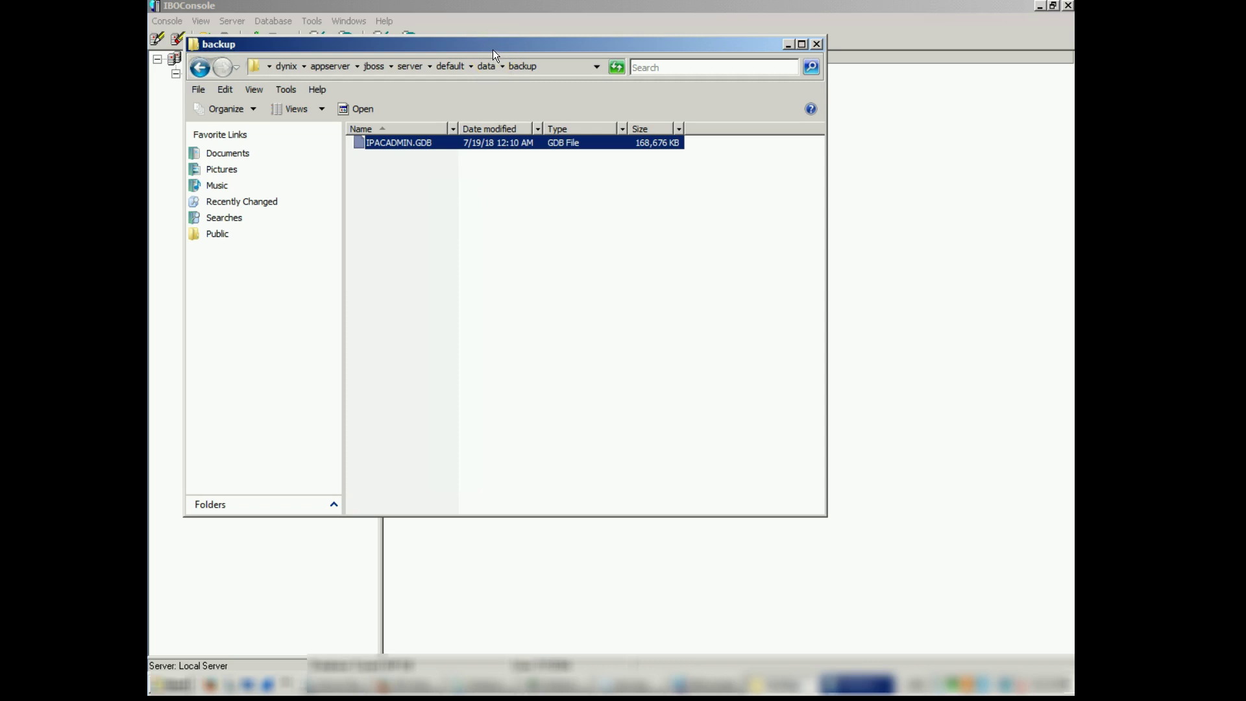
click(385, 143)
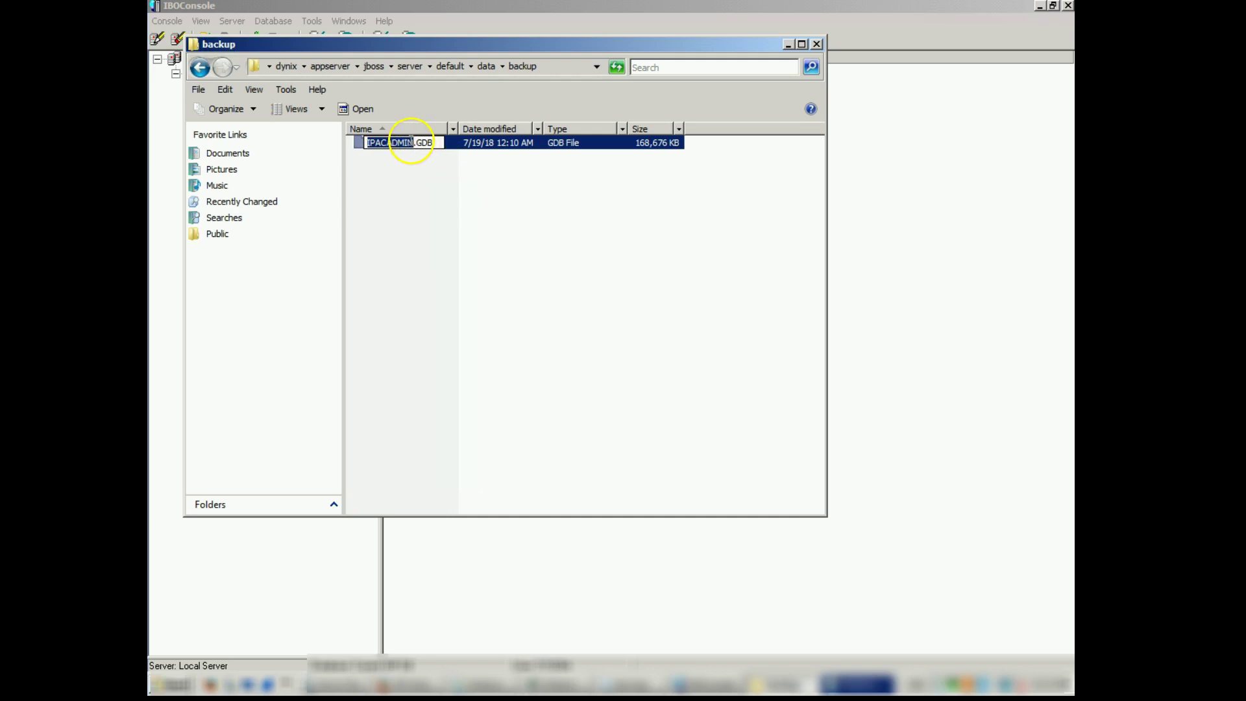
Rename the moved database file to IPACADMIN_OLD.GDB.
click(427, 166)
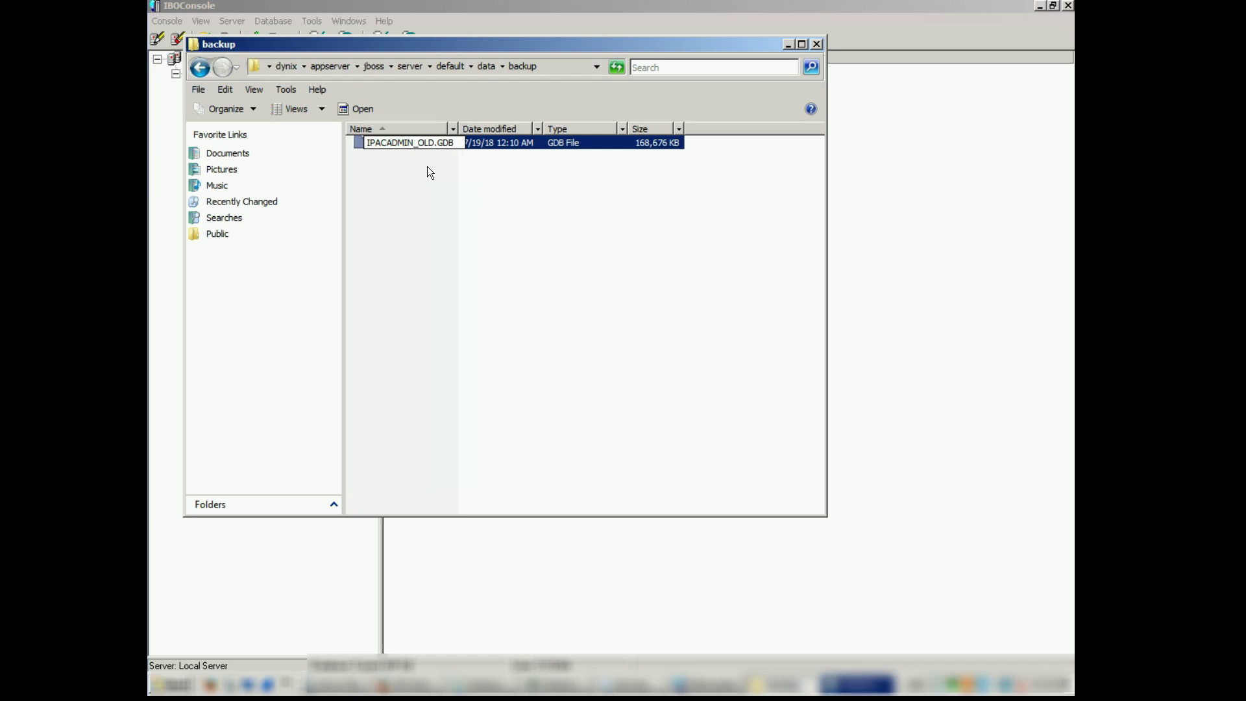
key(Return)
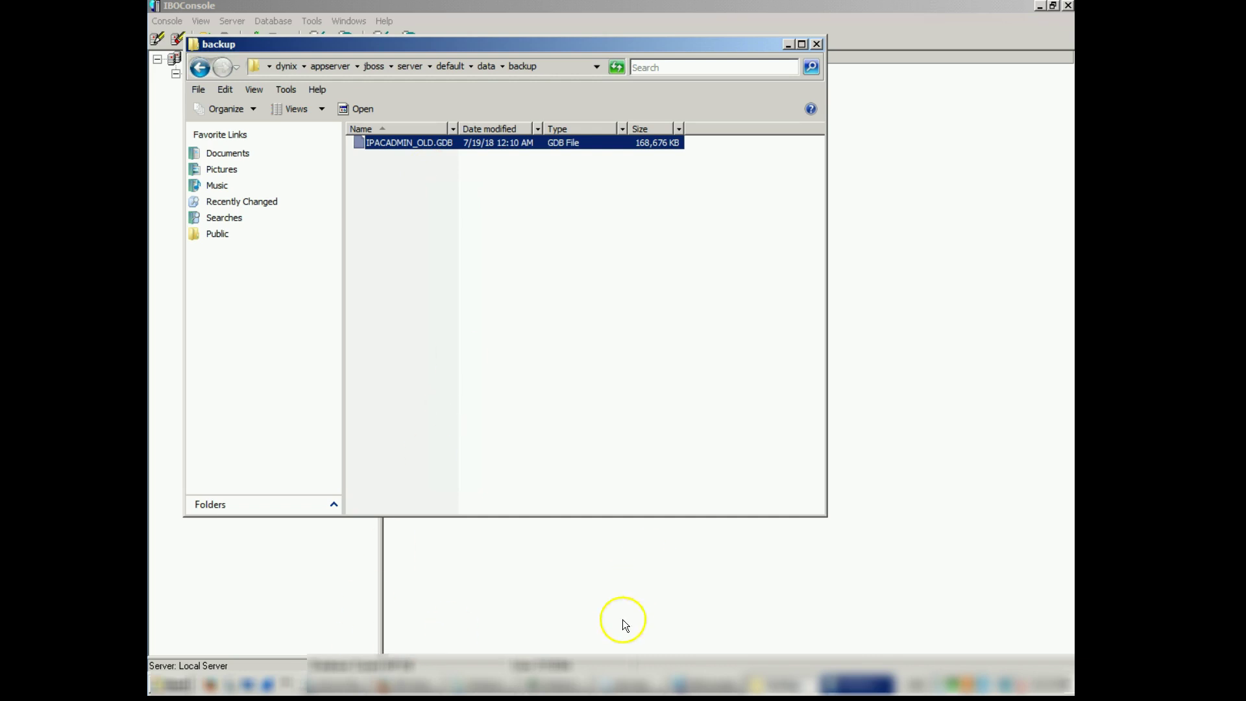
click(702, 690)
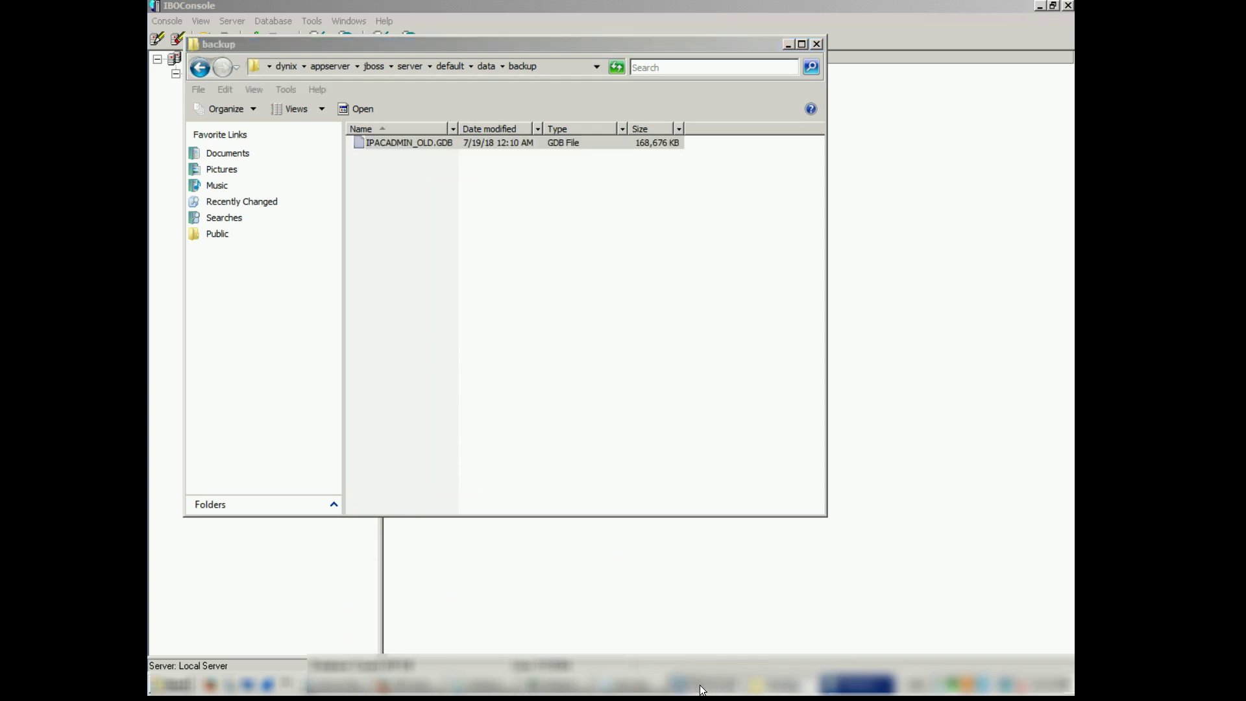
Start a Database Restore and choose File... from the backup Alias list to browse the data folder.
click(610, 471)
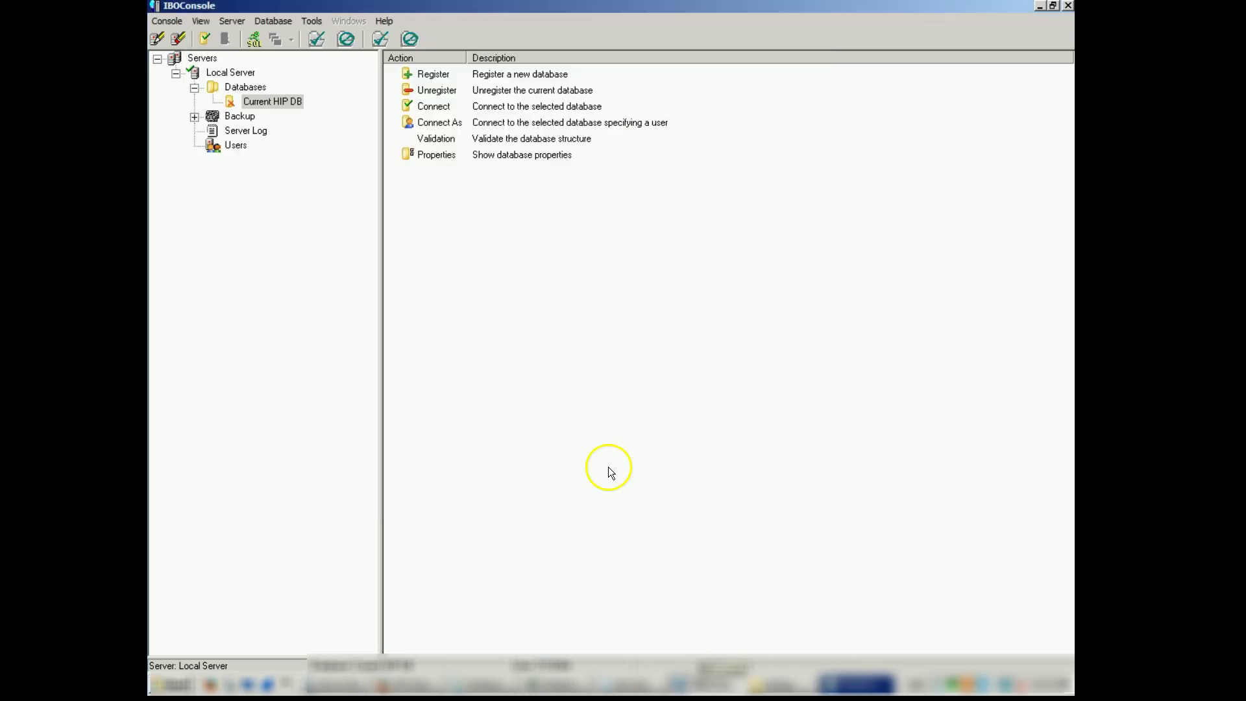
click(278, 18)
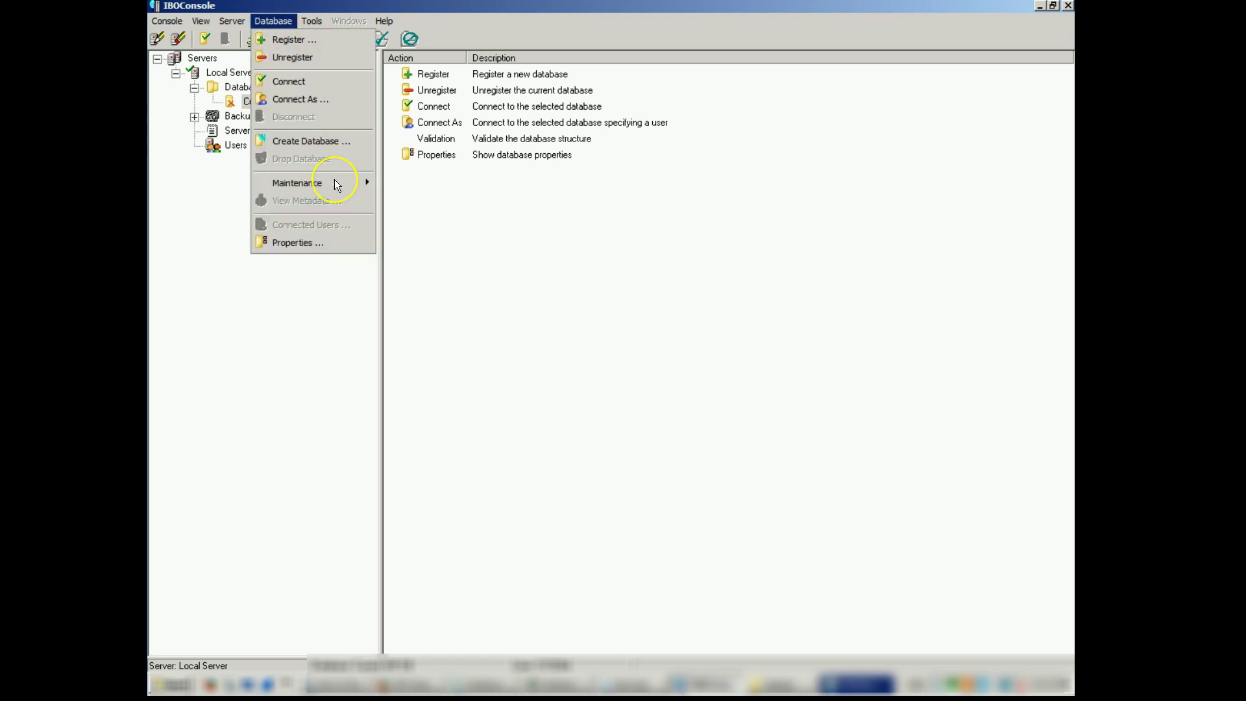
mouse_move(337, 185)
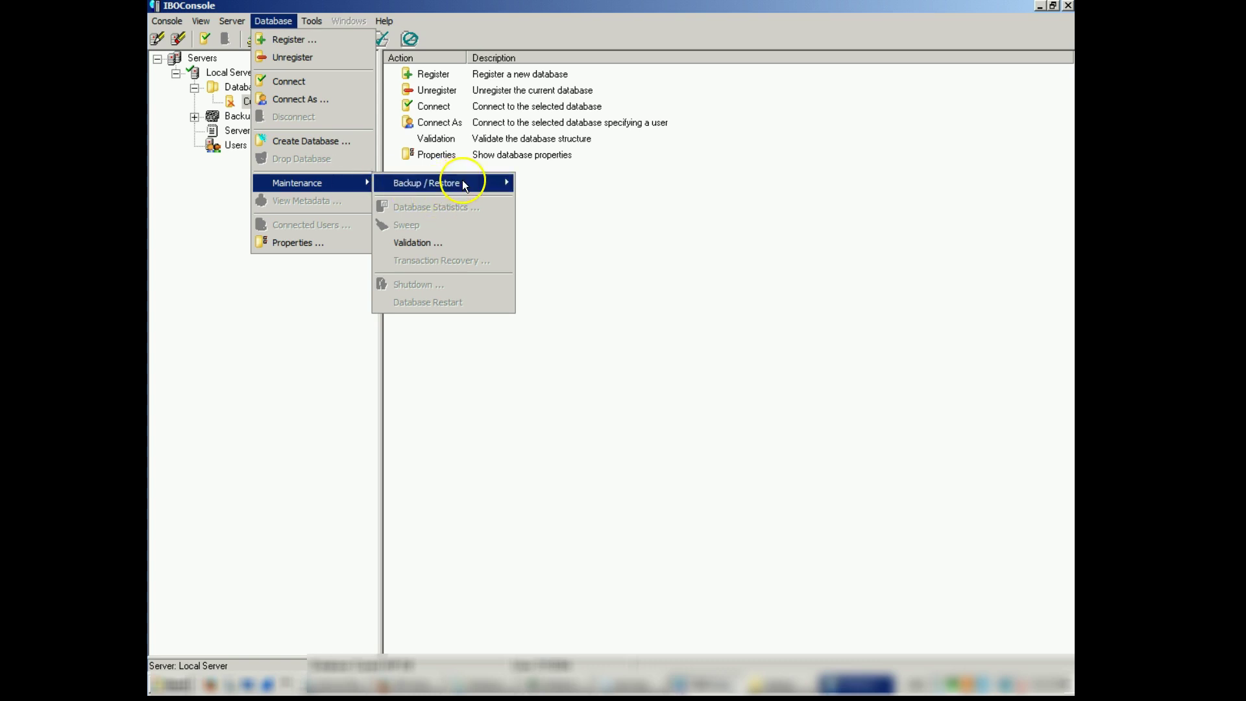
mouse_move(462, 181)
click(528, 199)
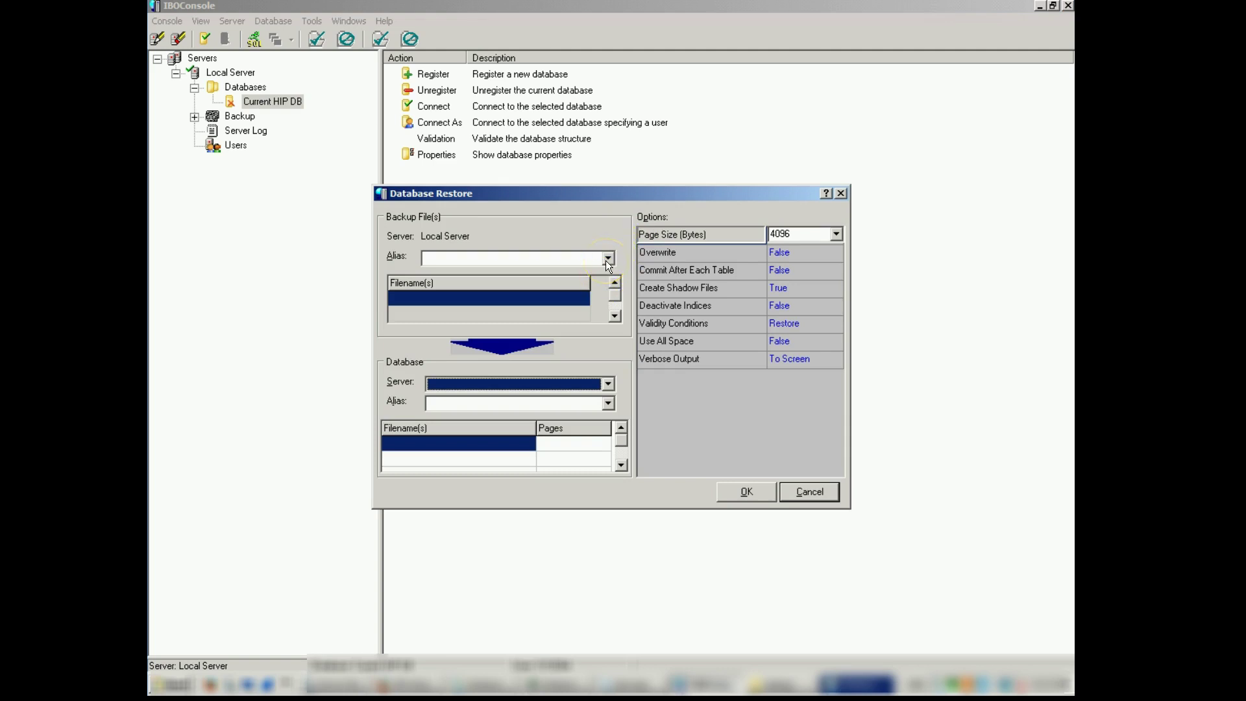
click(608, 258)
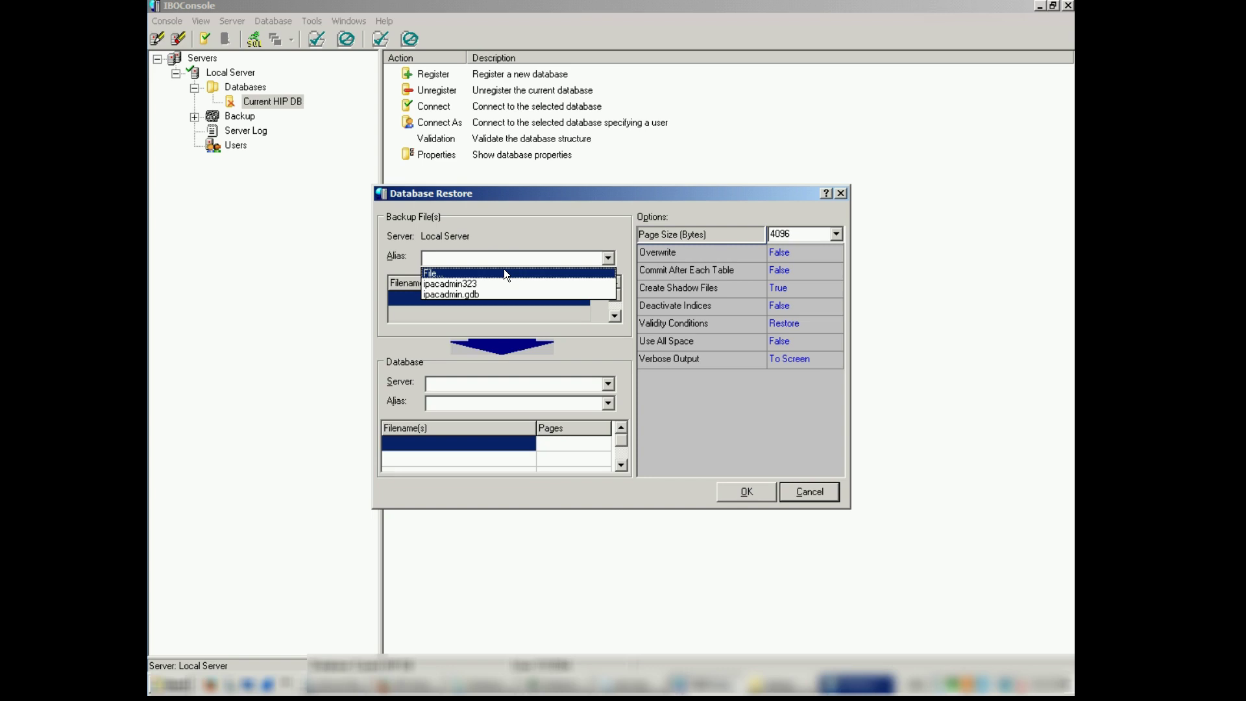
click(505, 272)
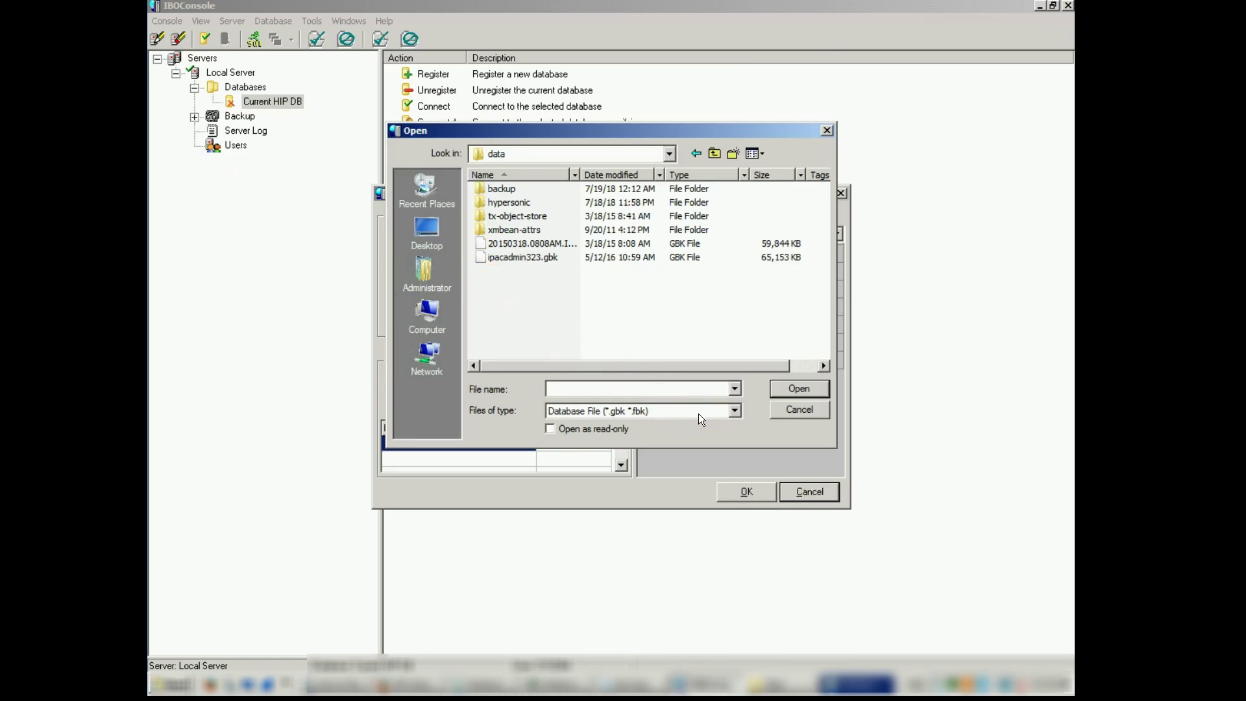
Show all file types and pick ipacadmin.backup from the data folder as the restore source.
click(700, 413)
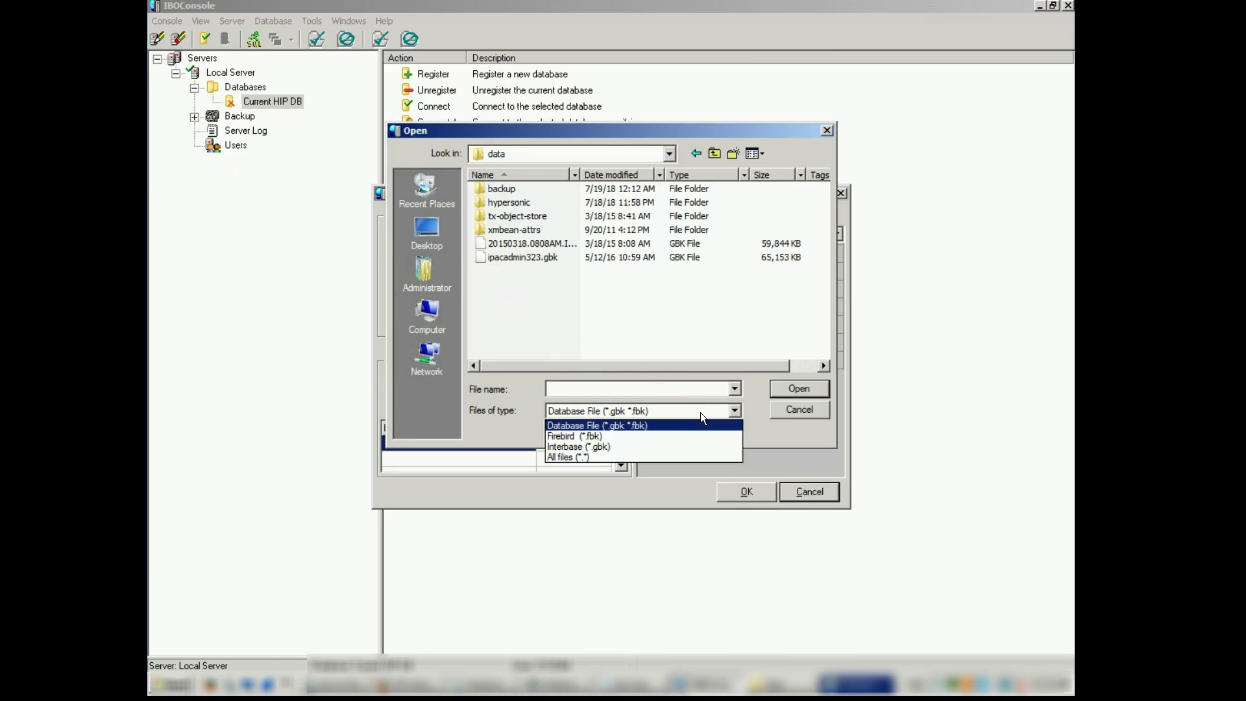
click(646, 457)
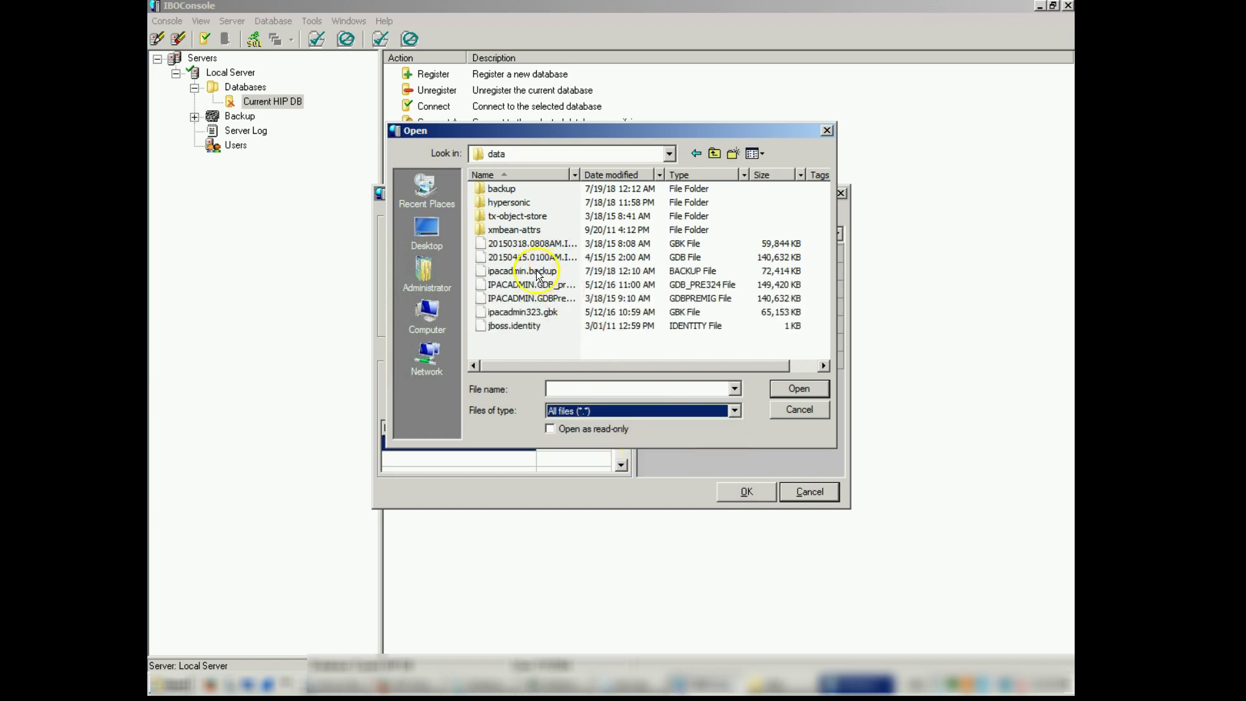
click(536, 270)
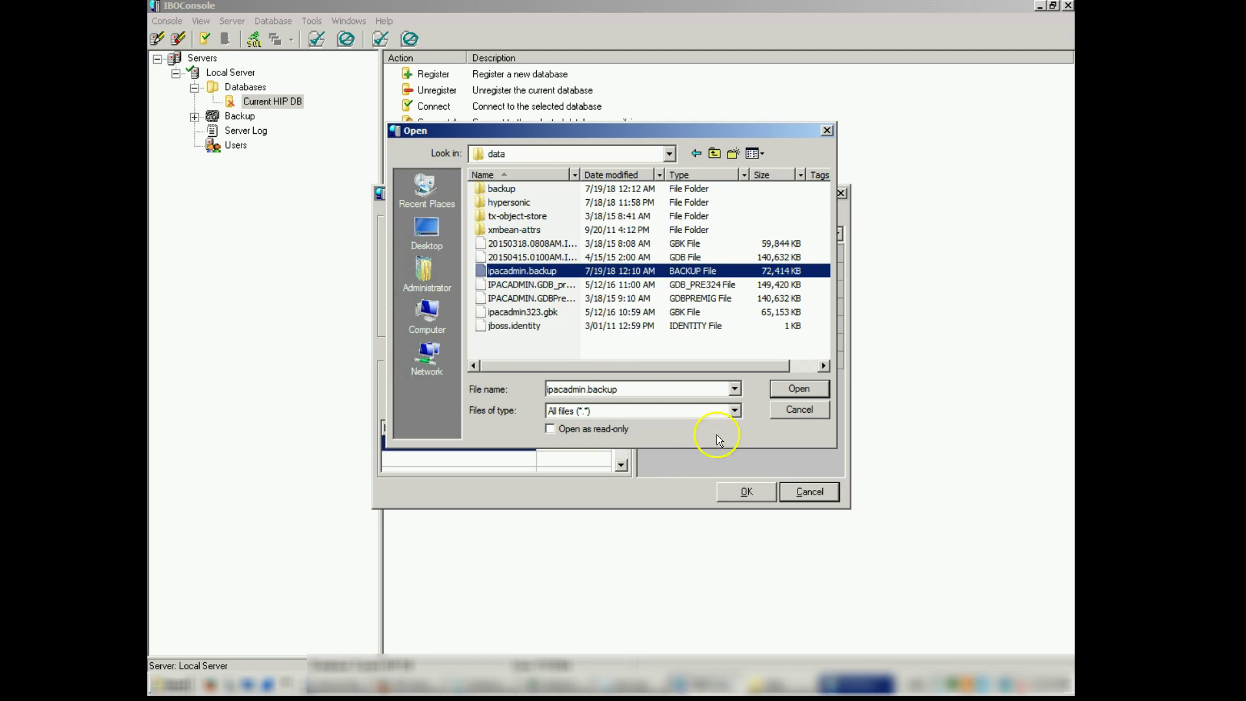
click(796, 390)
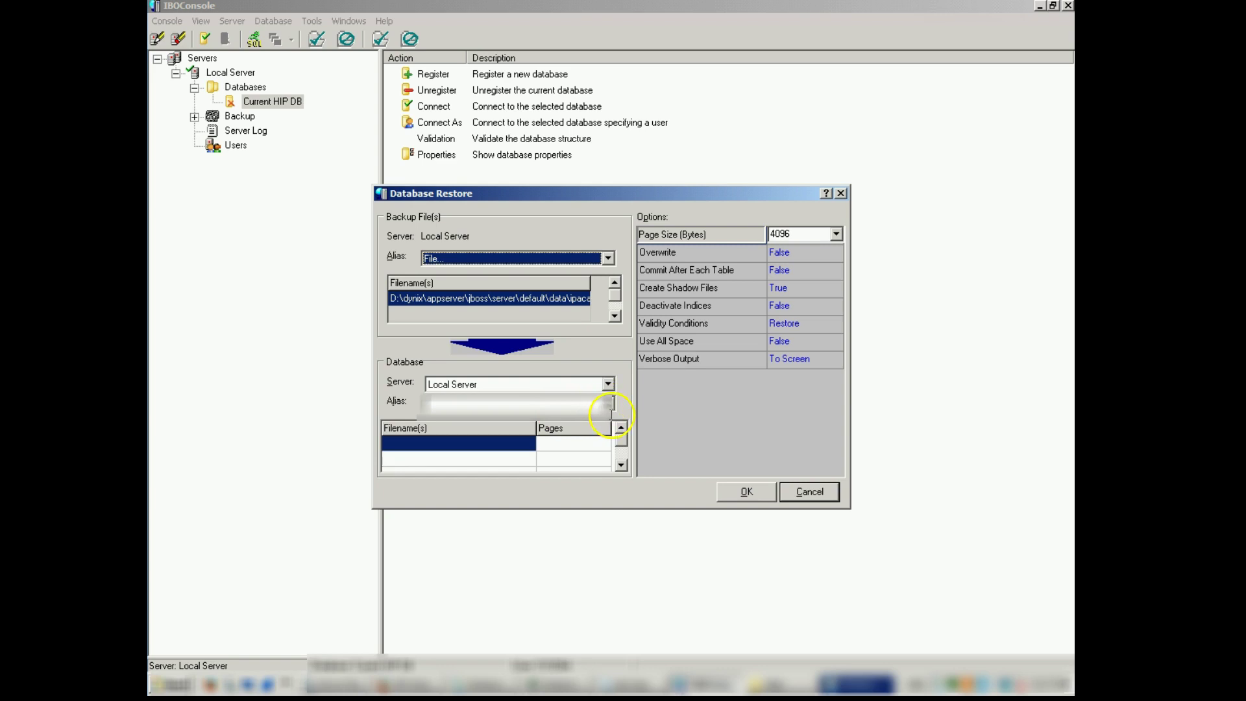
Paste the data-folder path ending ipacadmin.gdb as the restore's target database file.
click(610, 404)
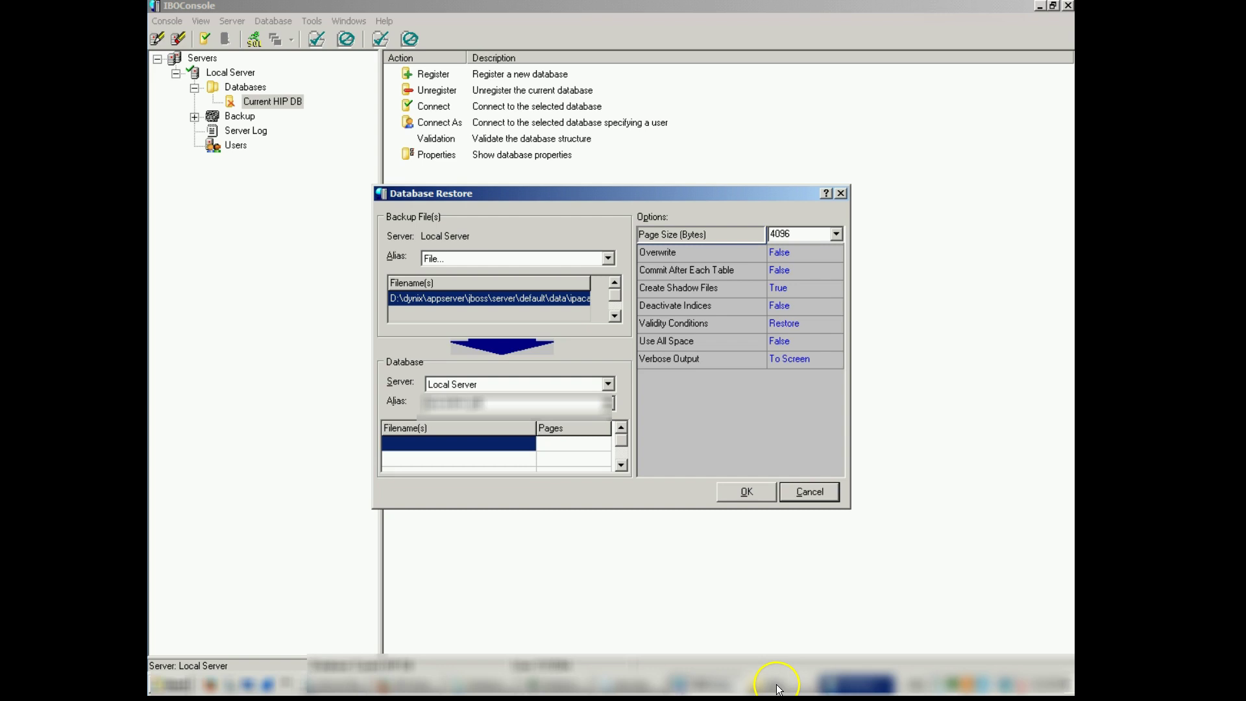
click(448, 442)
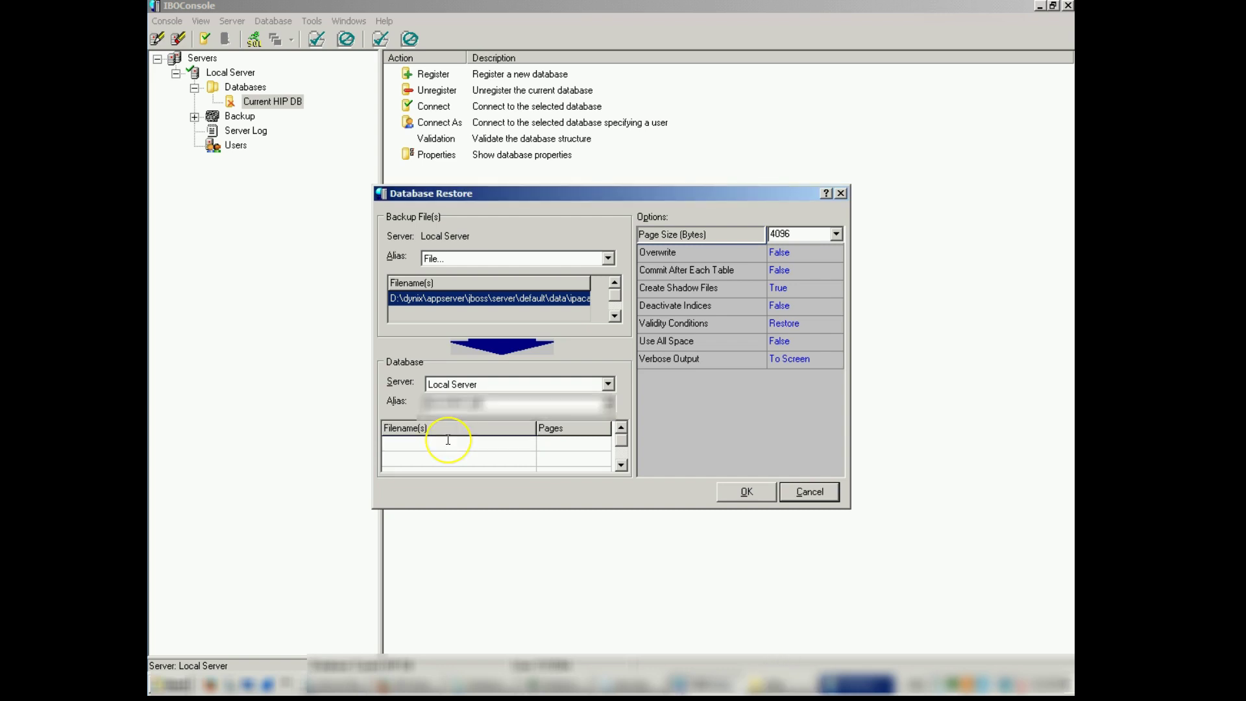
key(ctrl+v)
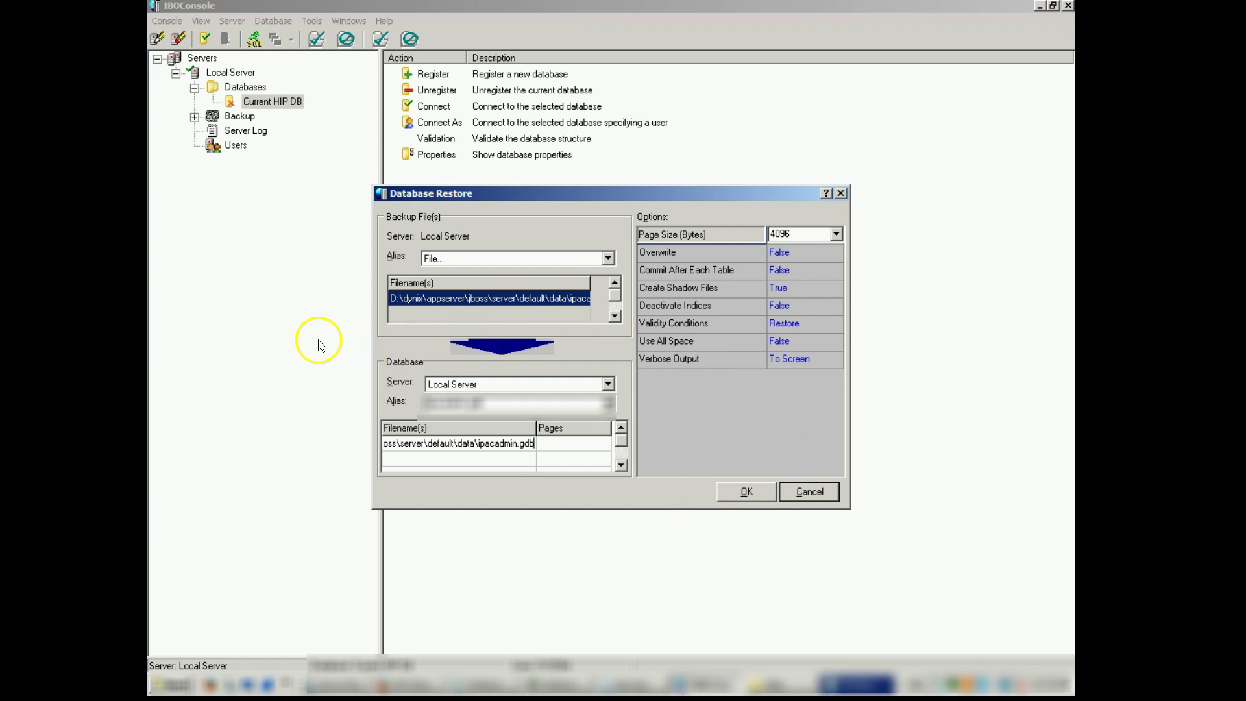
Run the restore into ipacadmin.gdb and acknowledge the 'Database restore completed' message.
click(748, 495)
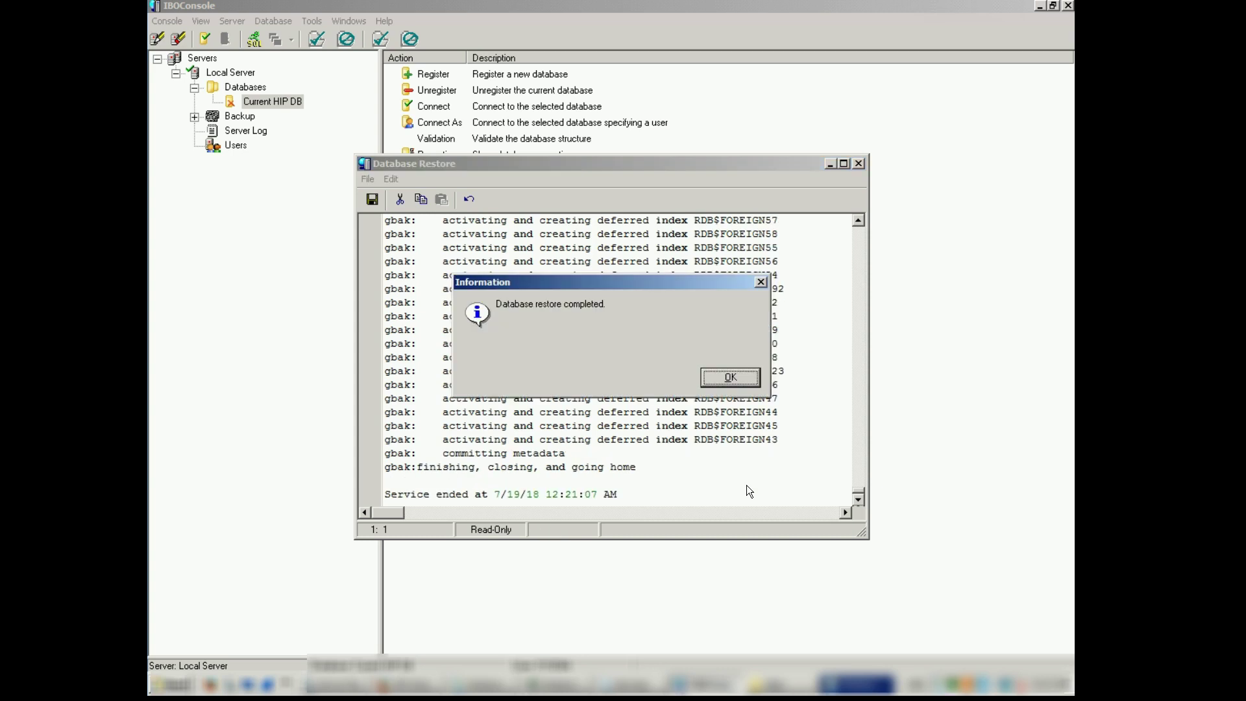
click(720, 377)
click(722, 381)
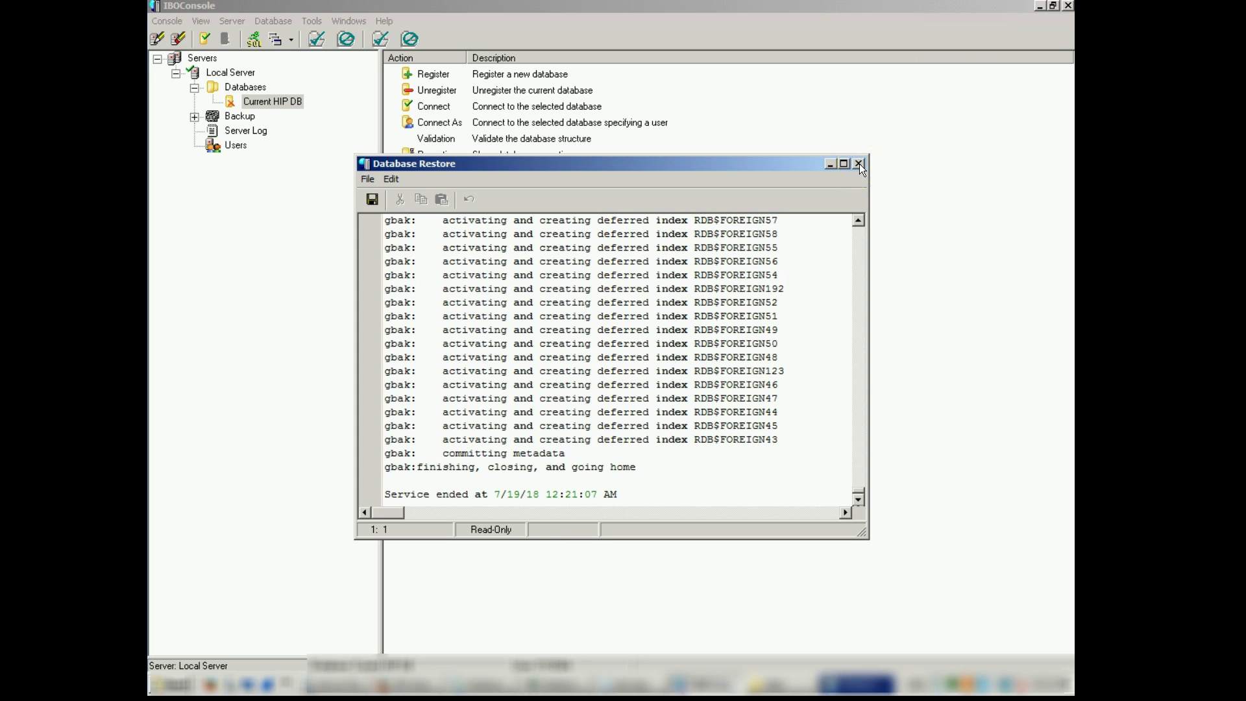
Close the restore log and stop the Firebird Guardian service in Windows Services.
click(860, 163)
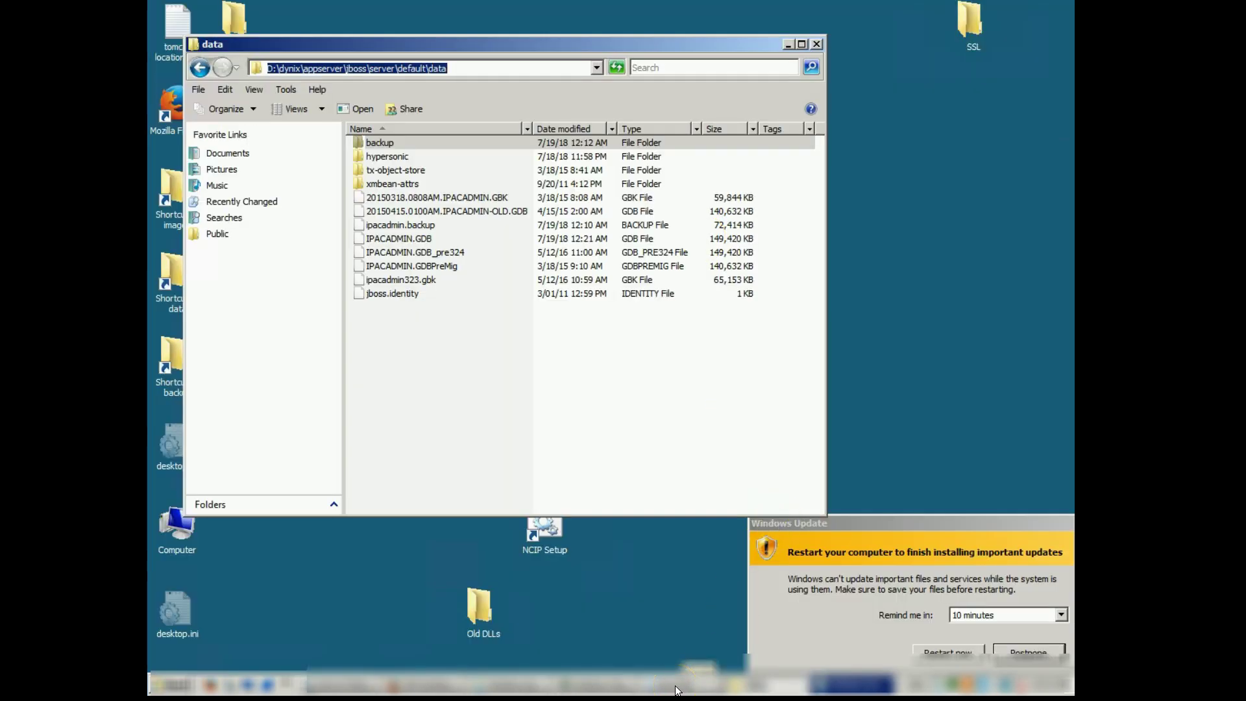
click(705, 681)
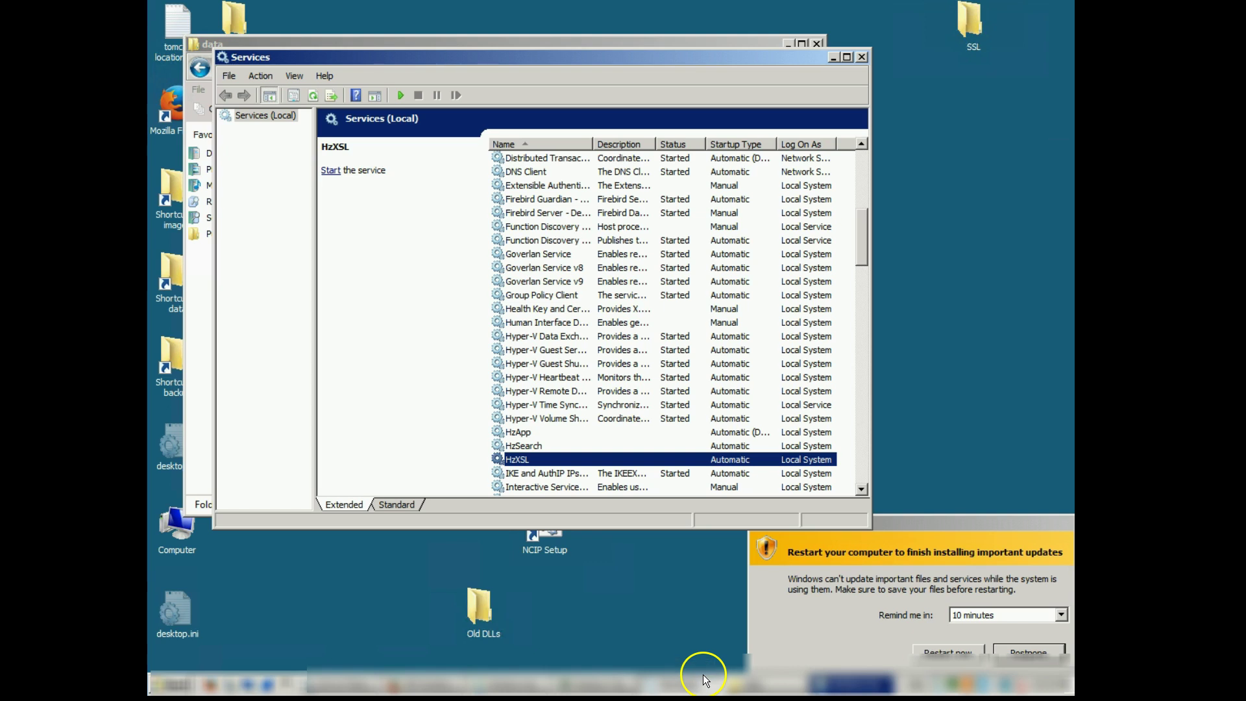
click(554, 205)
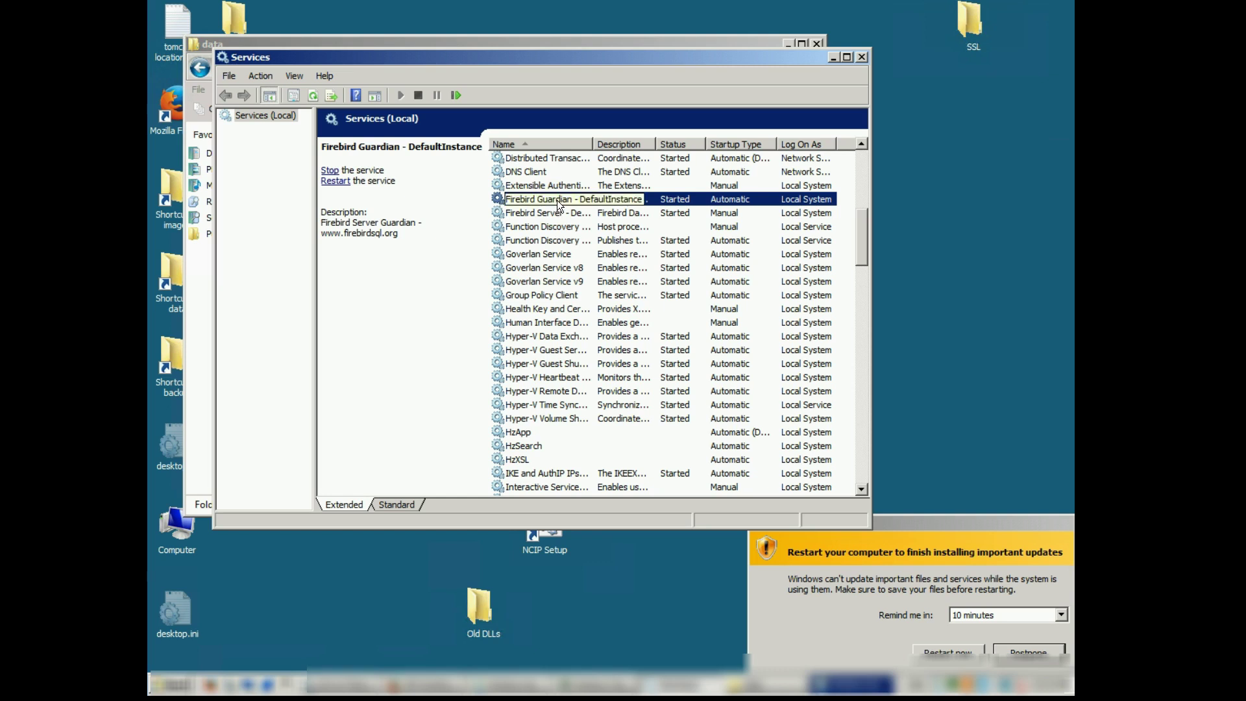
right_click(557, 200)
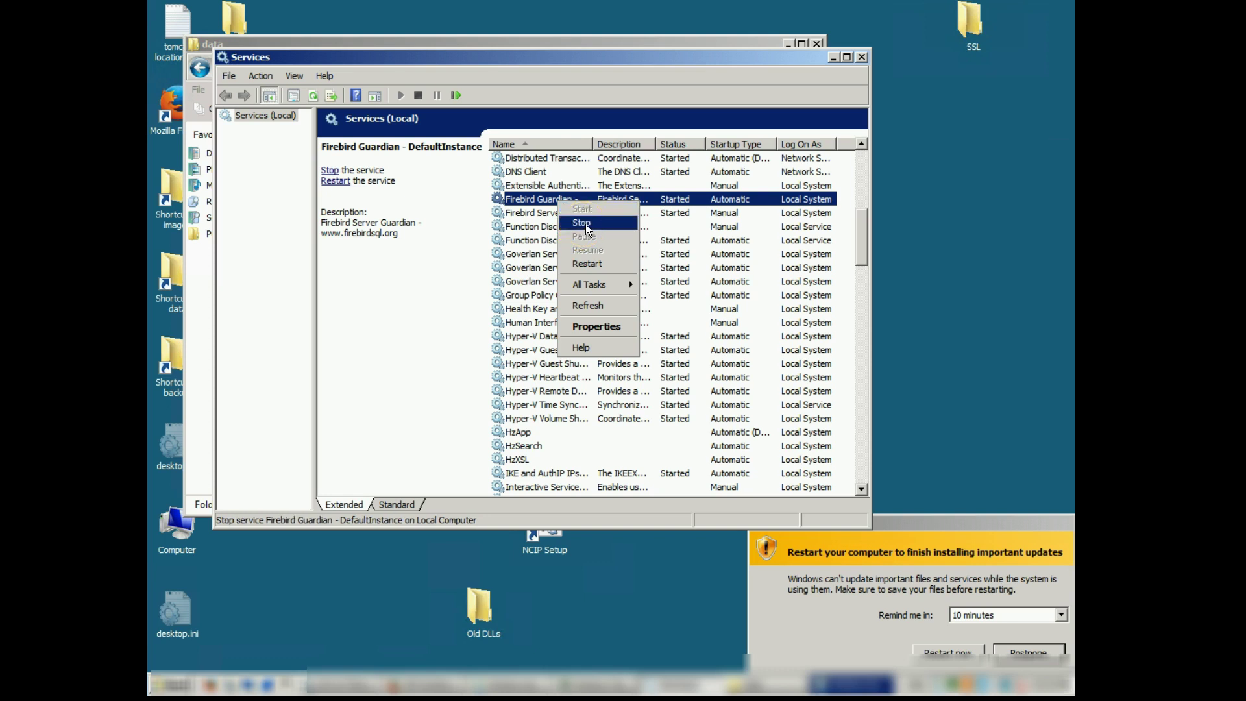
click(584, 224)
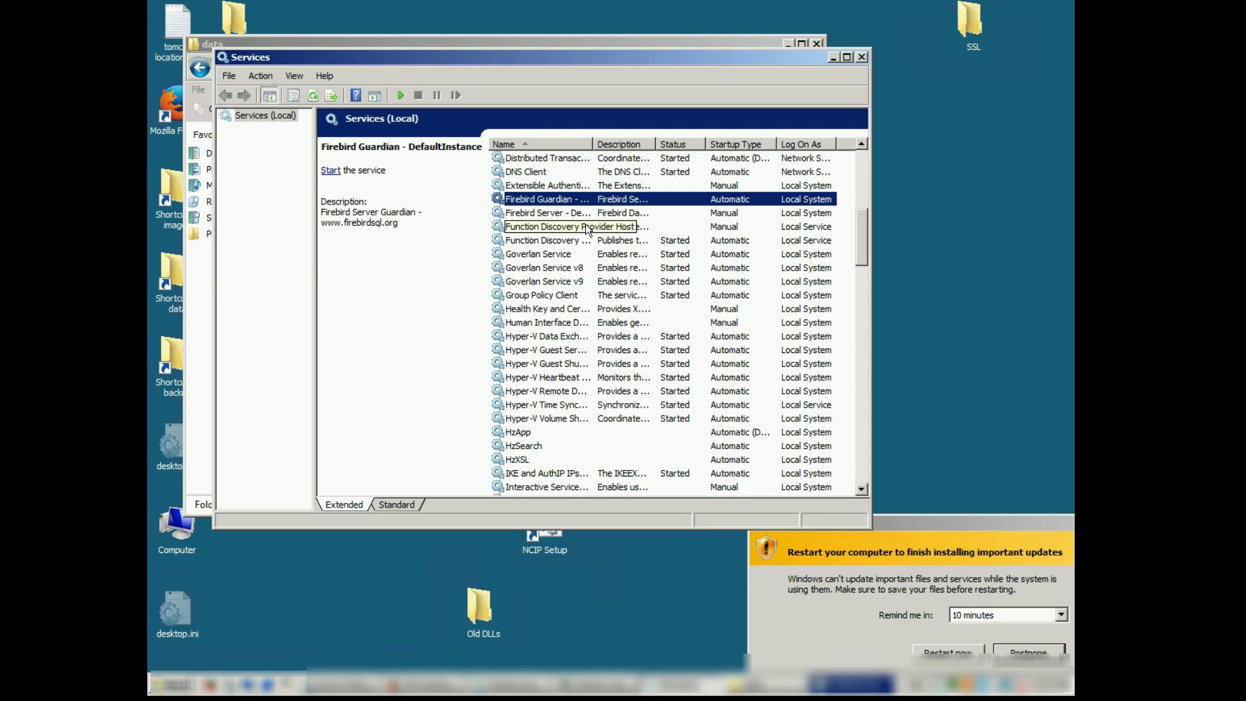
click(585, 224)
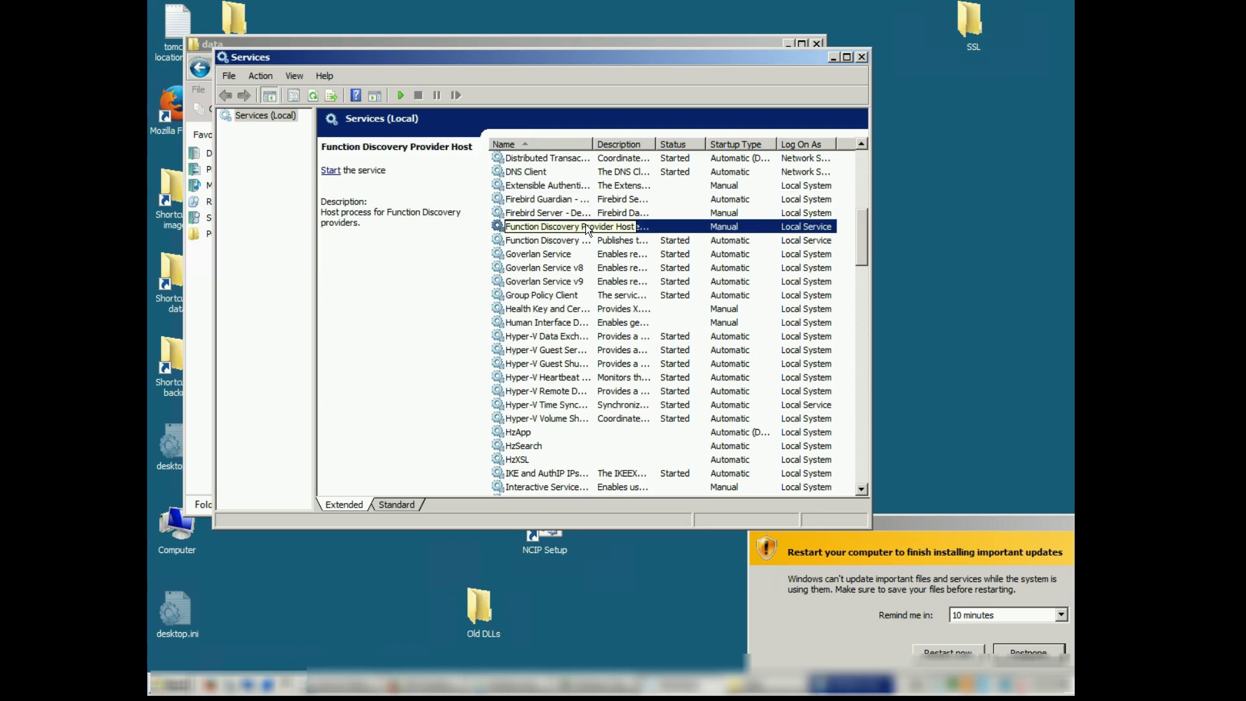
Start the Firebird Guardian service again.
click(564, 198)
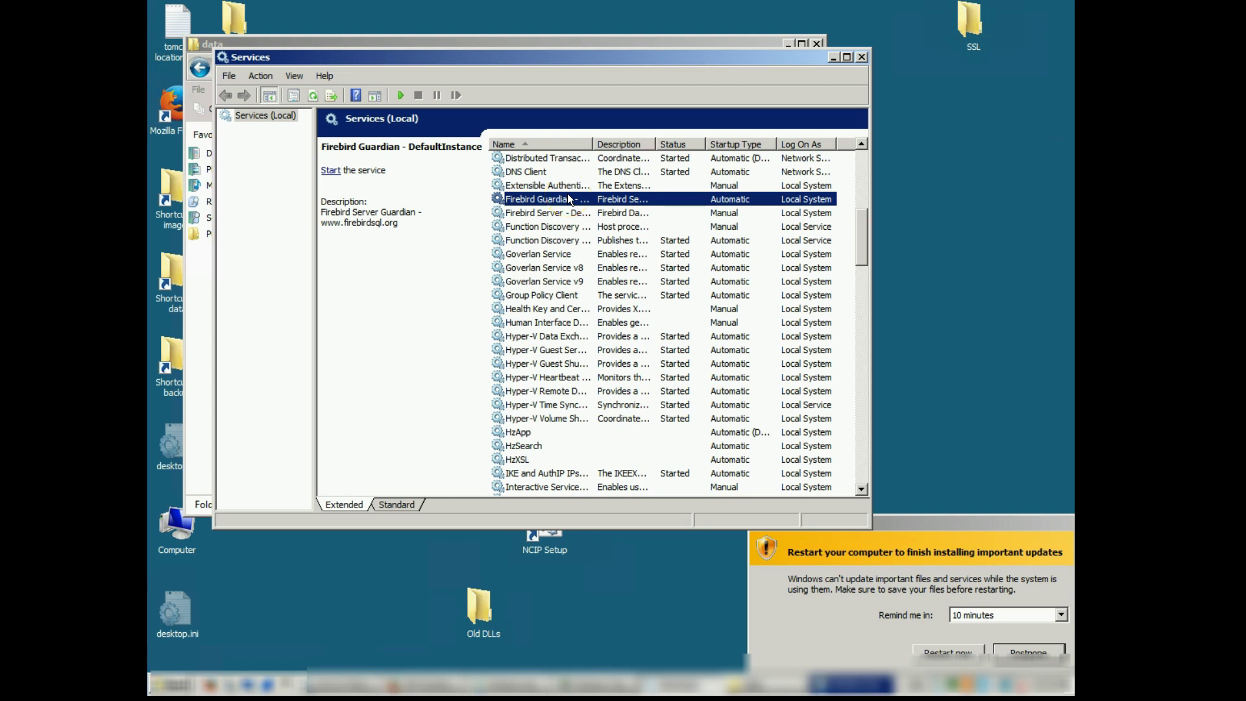
right_click(569, 198)
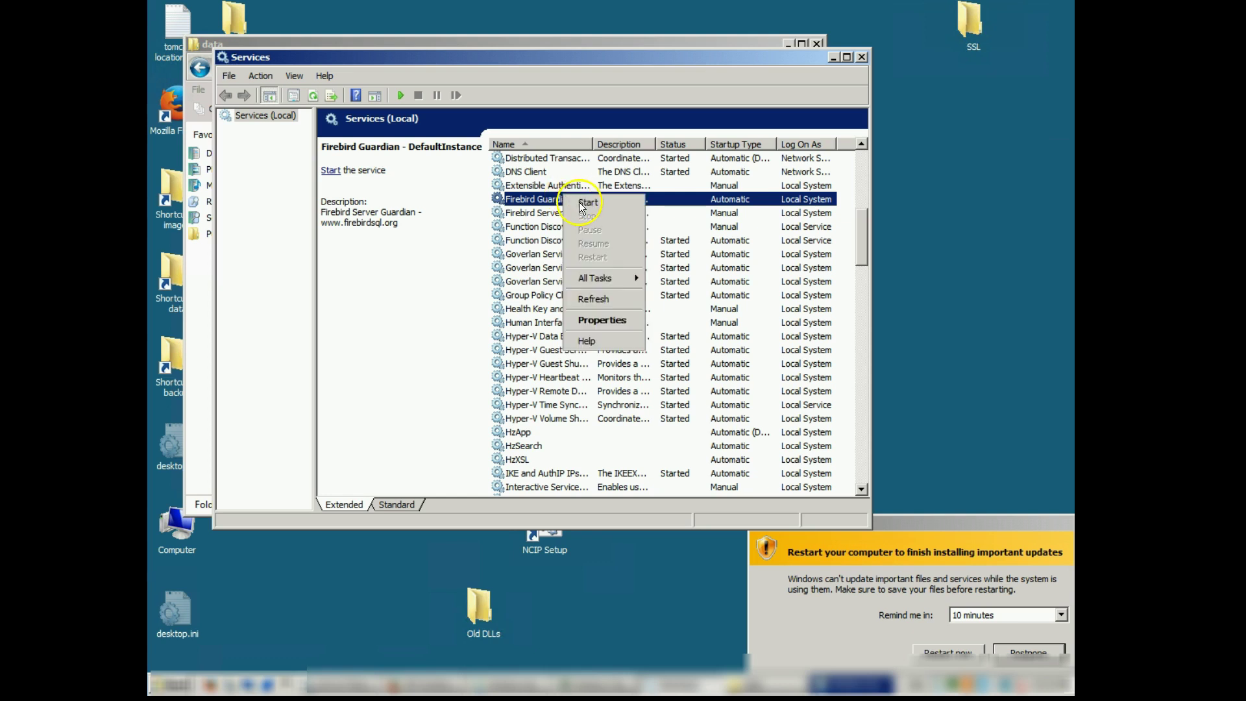
click(584, 201)
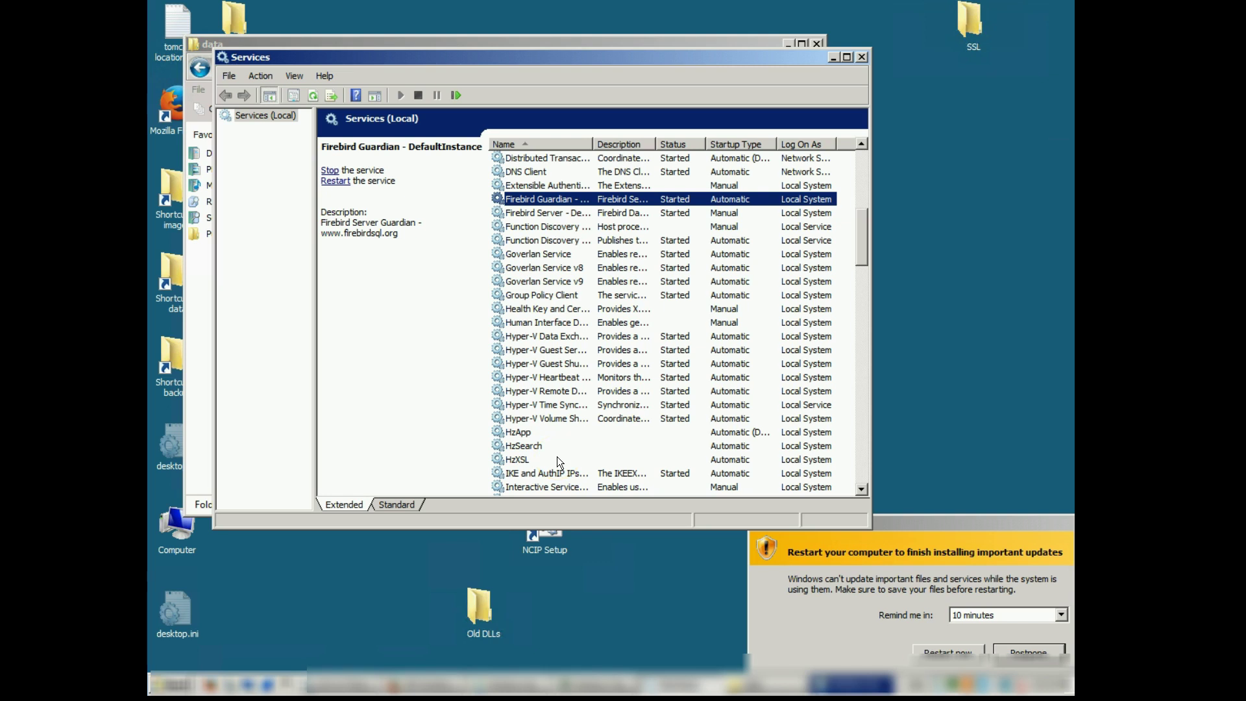
Start the HzXSL, HzApp and HzSearch services, then bring the data folder window forward.
click(557, 458)
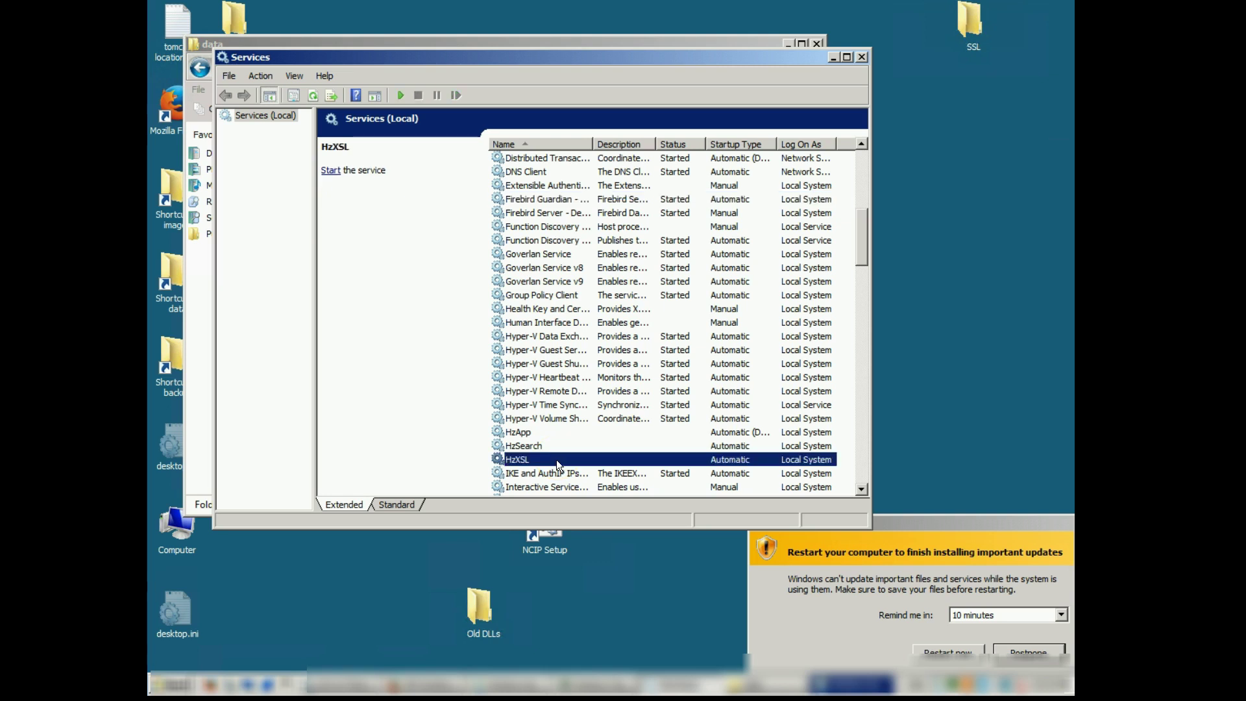
click(593, 466)
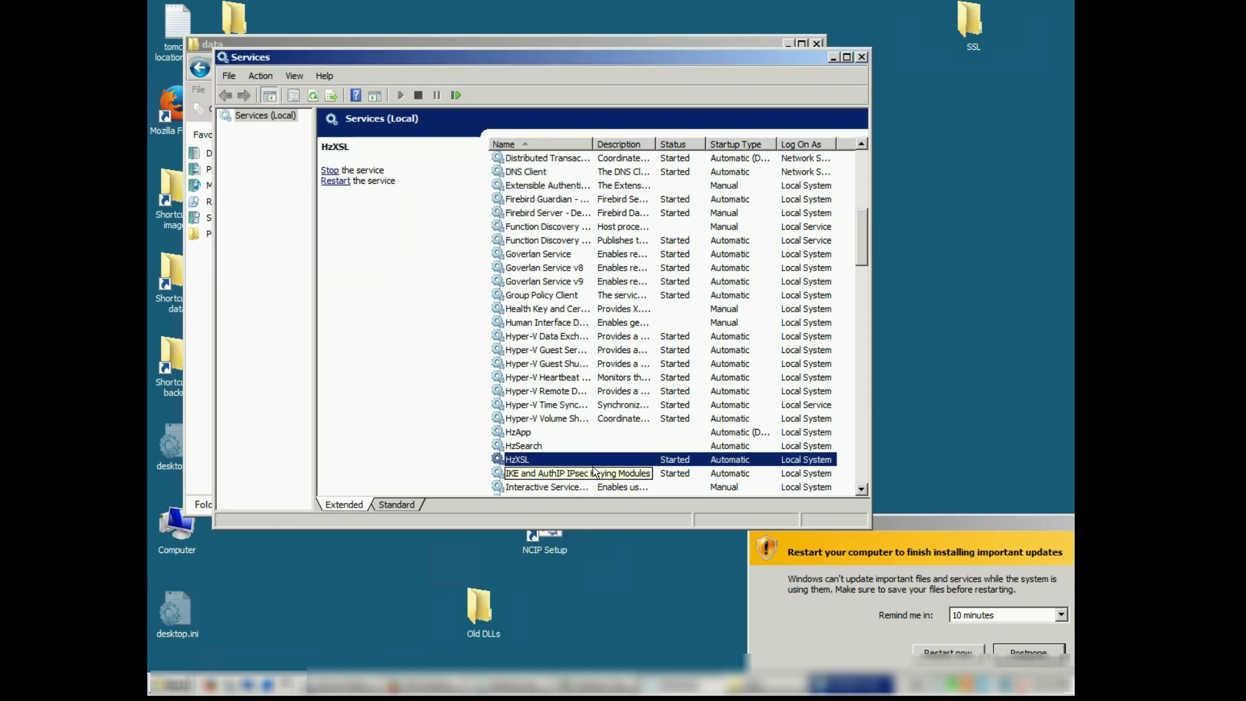
right_click(530, 434)
click(570, 433)
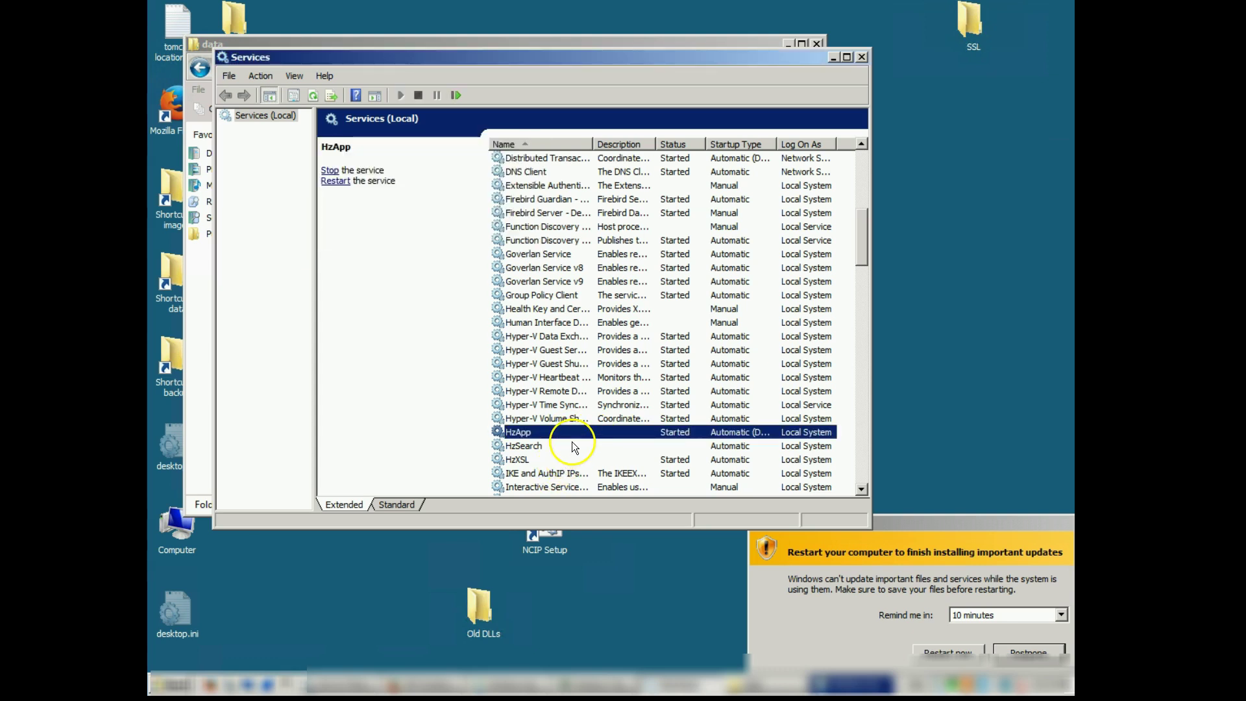
right_click(570, 441)
click(593, 450)
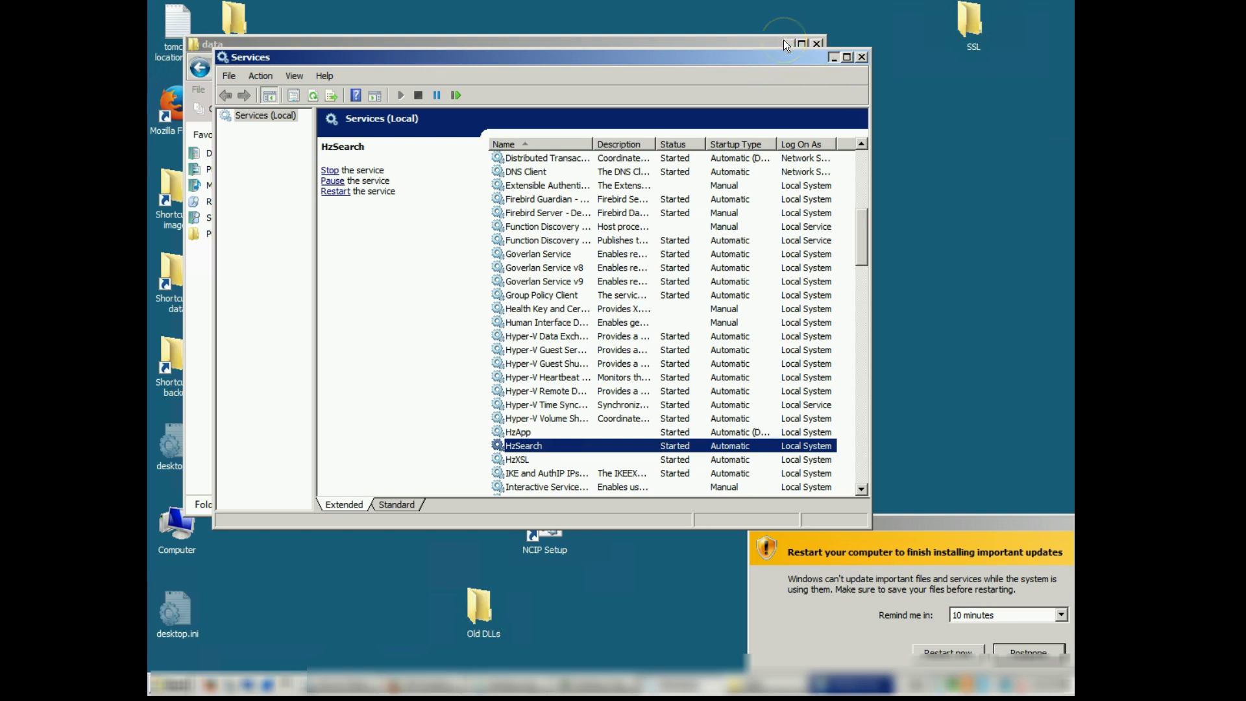
click(749, 43)
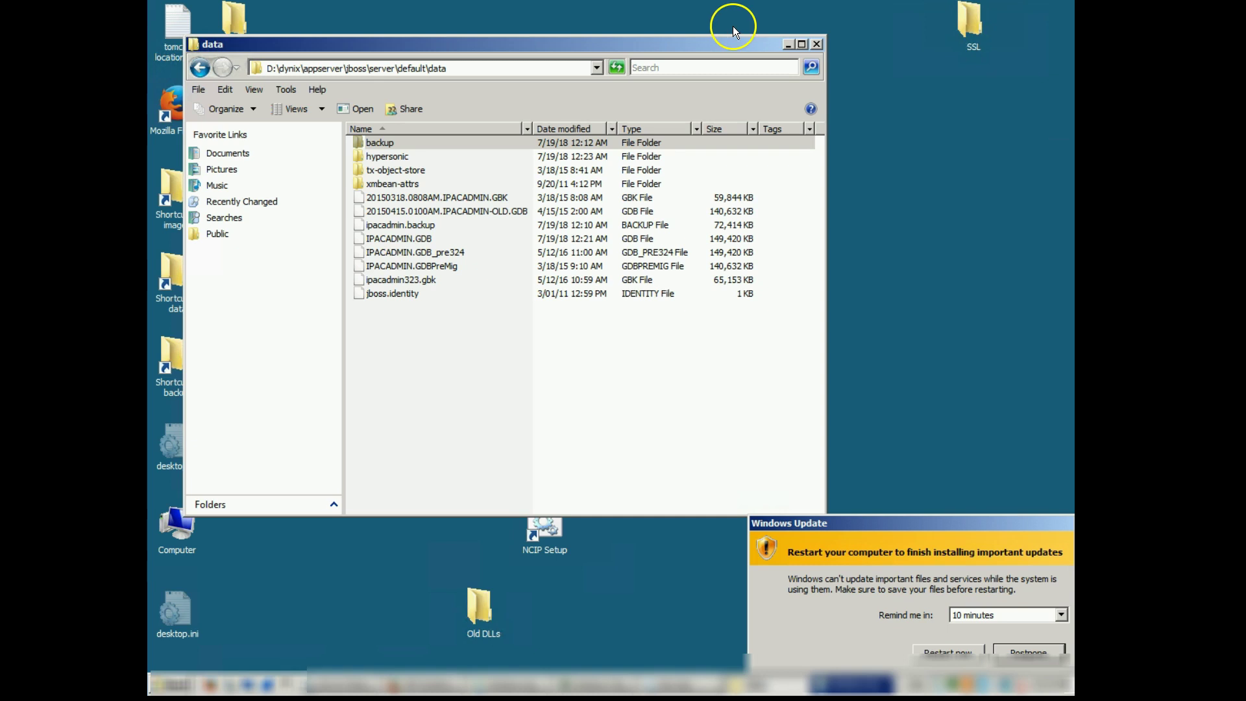
Close the data folder, confirm the indexer reports dynamic indexing, and switch to the catalog search page.
click(817, 43)
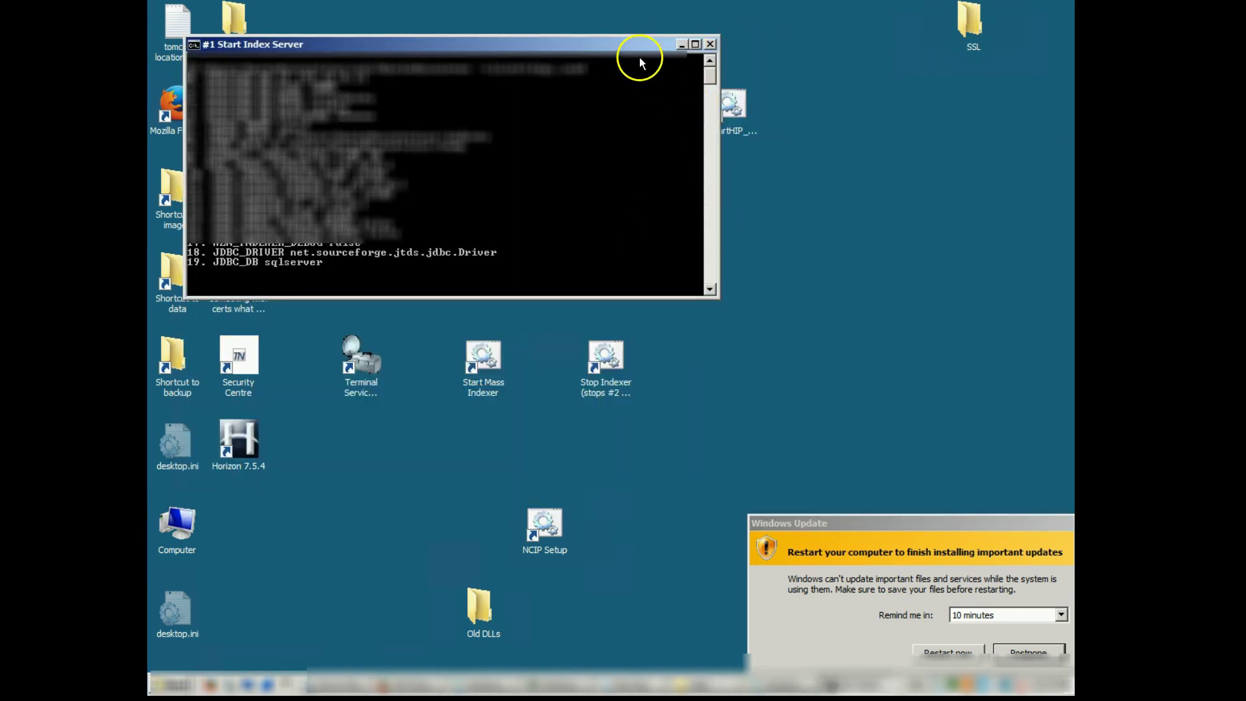
click(681, 44)
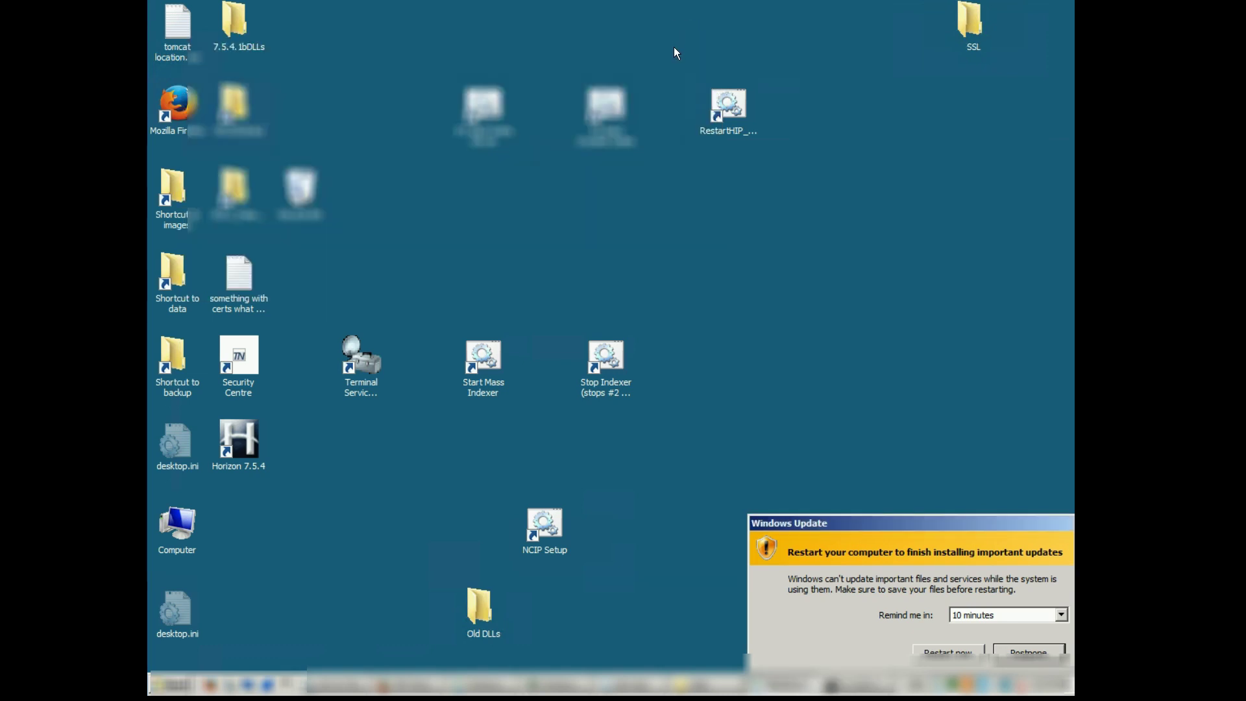
click(596, 111)
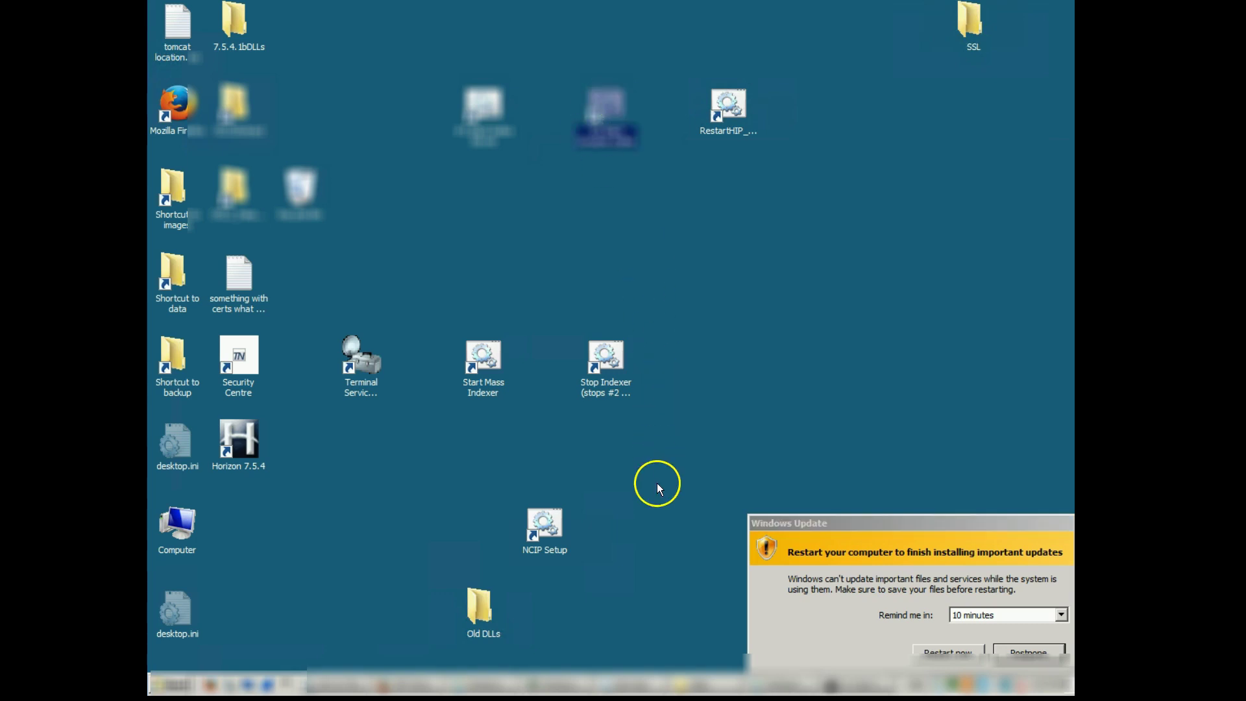
click(571, 682)
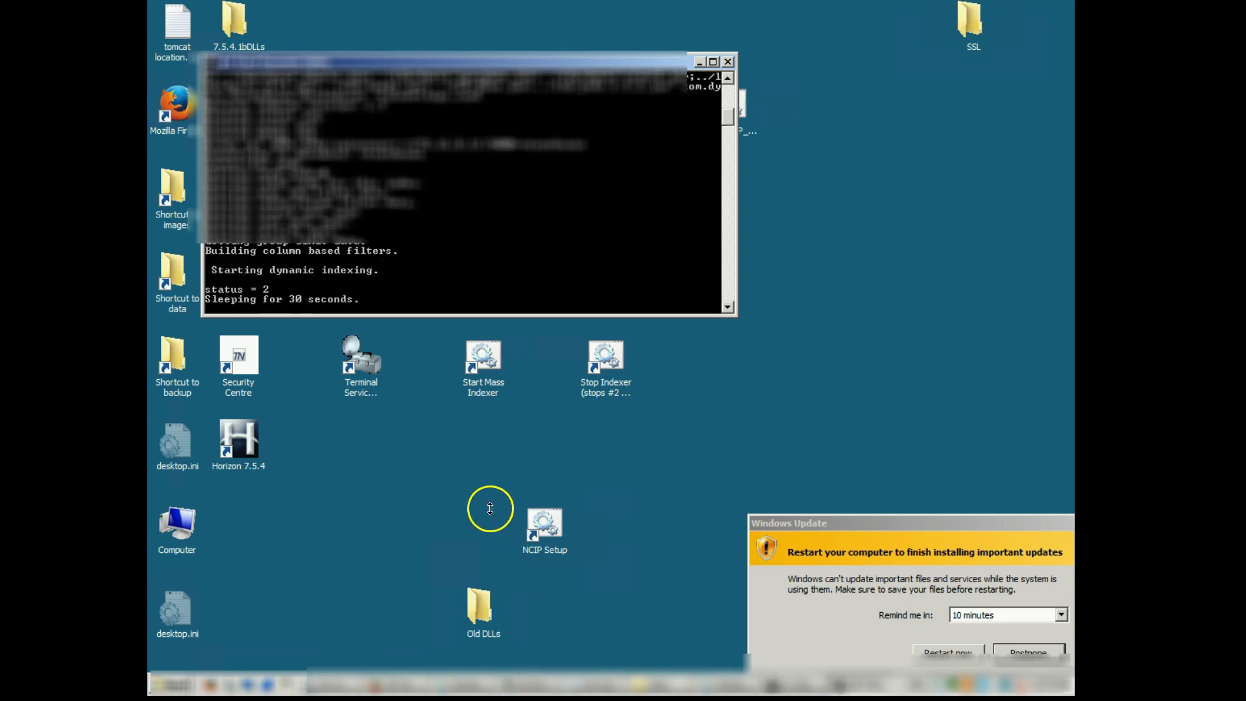
click(409, 677)
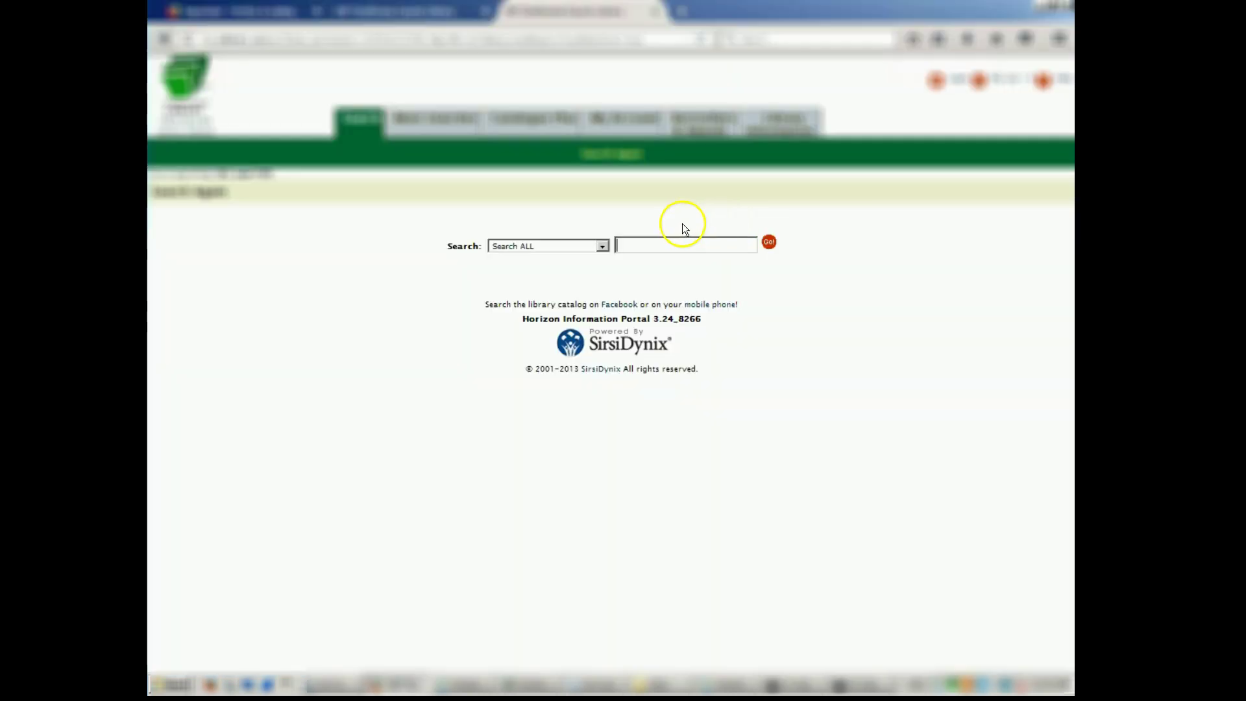
click(453, 119)
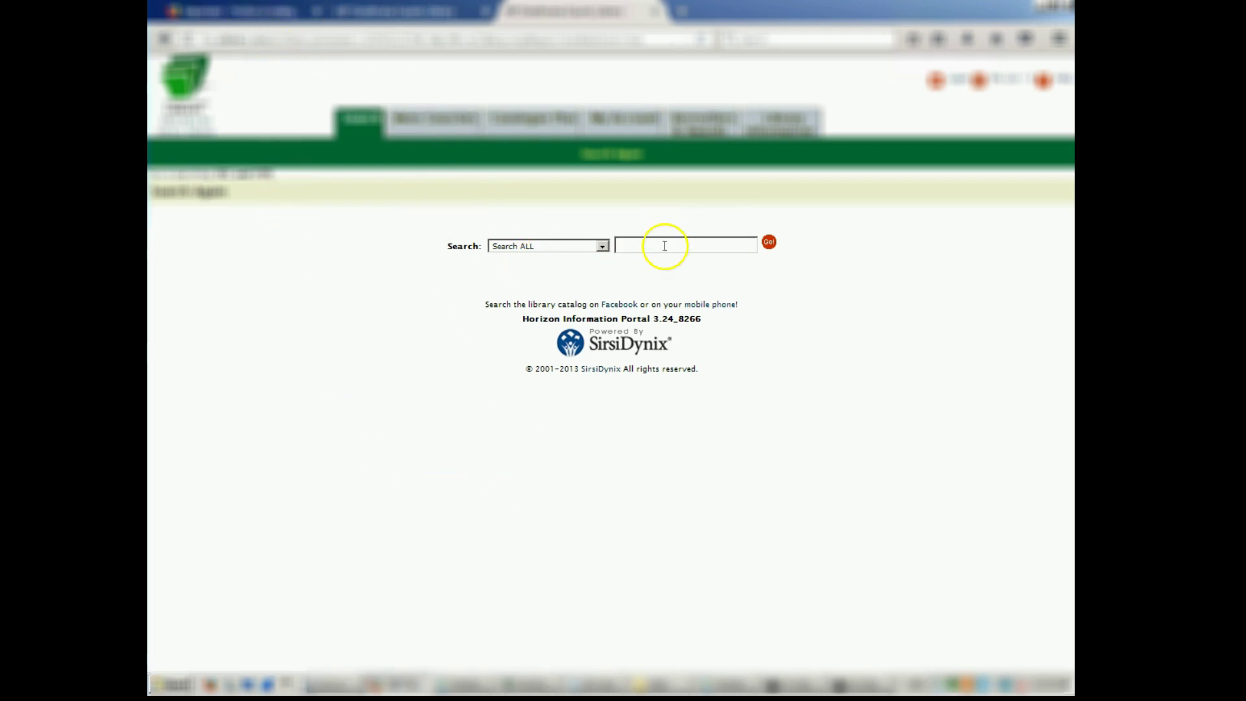
Search the catalog for 'tree' (2538 titles), then close the browser window.
click(663, 245)
text(tree)
click(769, 244)
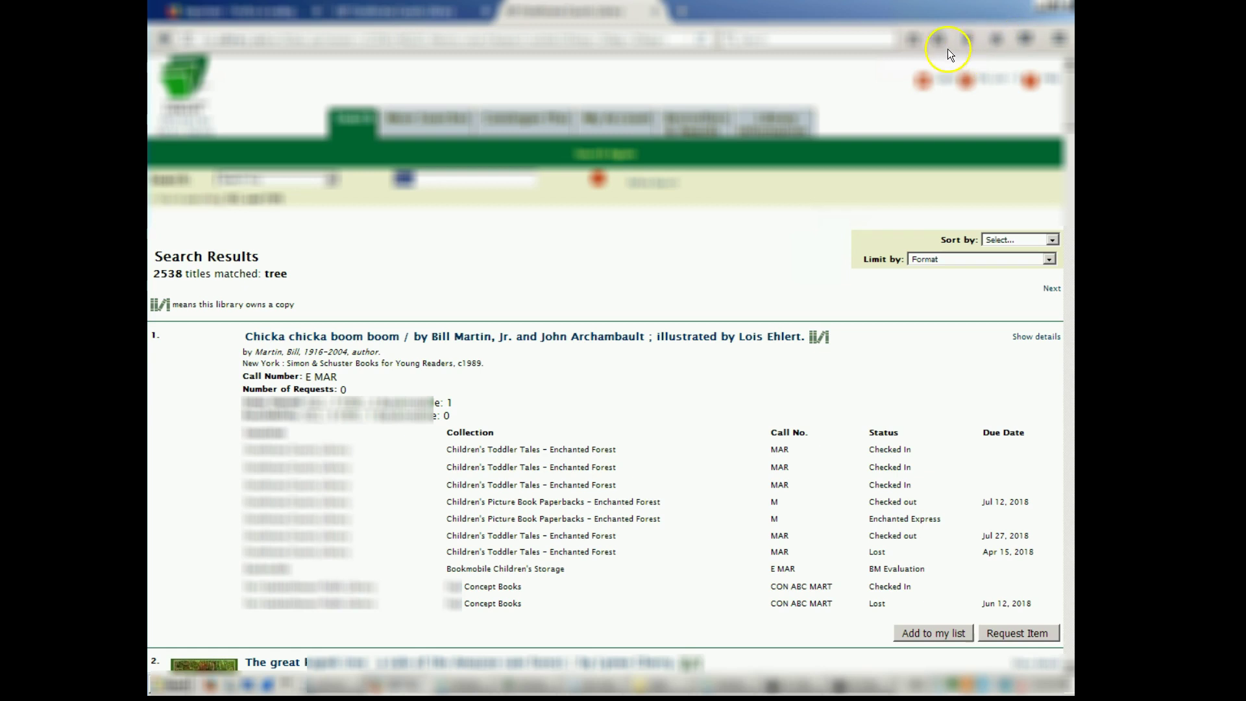
key(alt+F4)
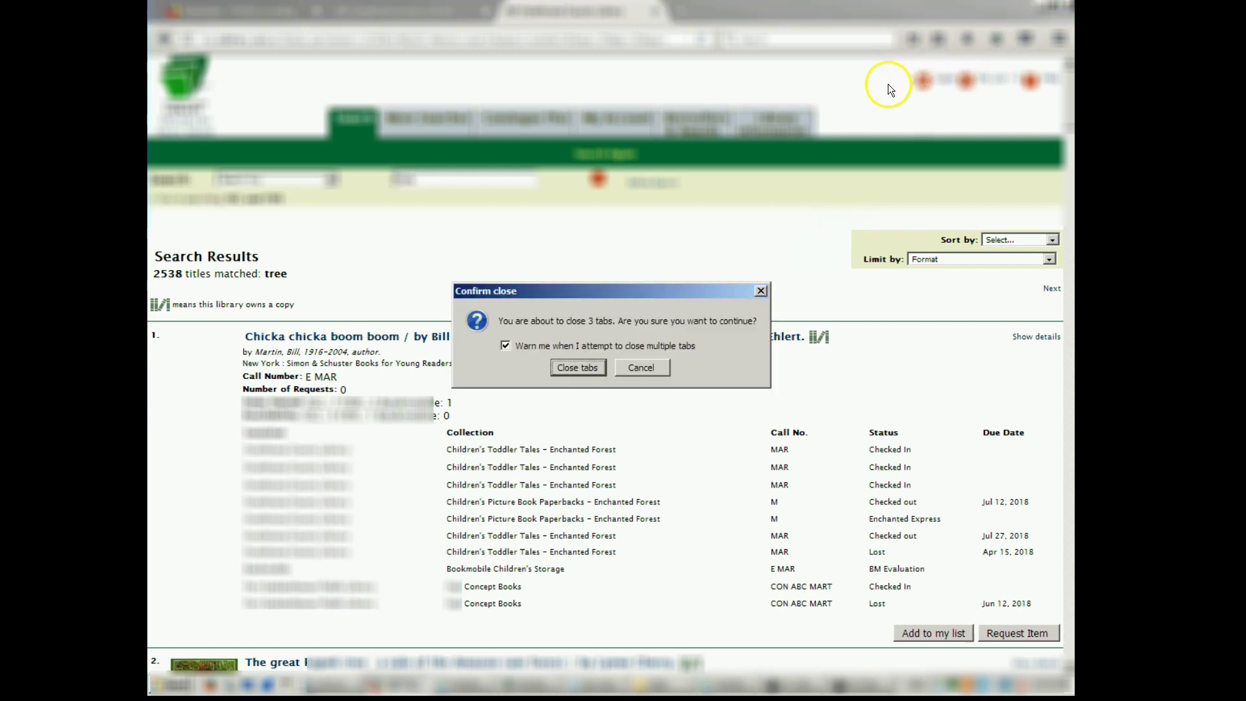